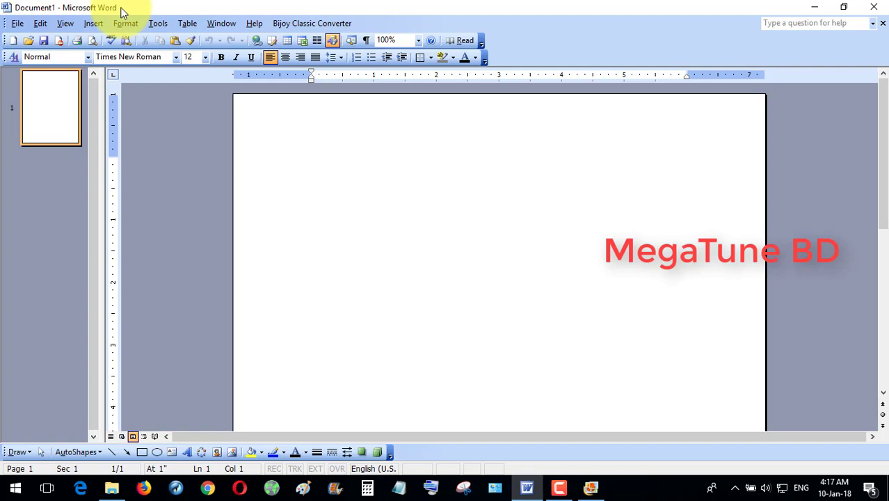
- Save the empty document in Documents as 'MS Word Tutorial Part 02', replacing the default name Doc1
click(17, 23)
click(54, 86)
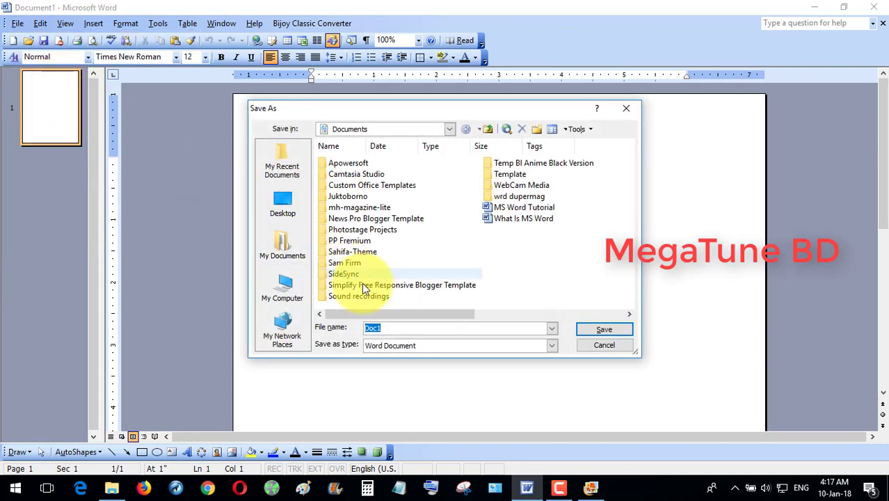
click(400, 328)
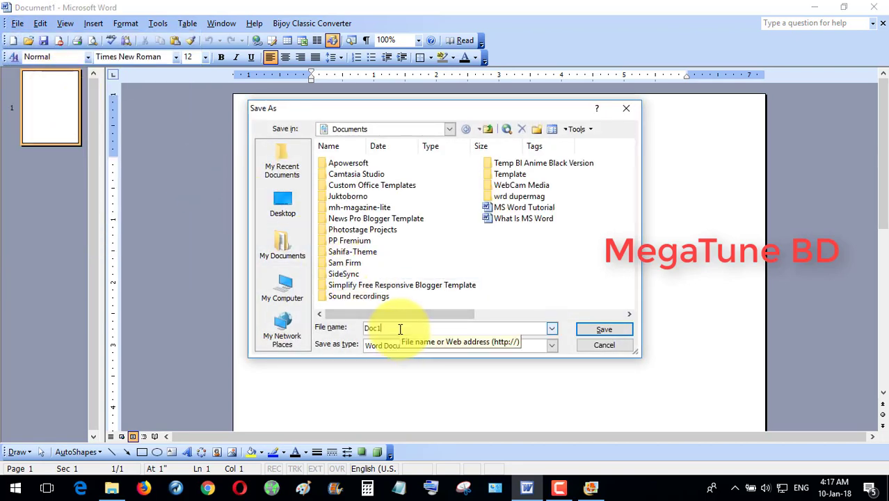
key(BackSpace)
key(BackSpace)
key(BackSpace)
key(BackSpace)
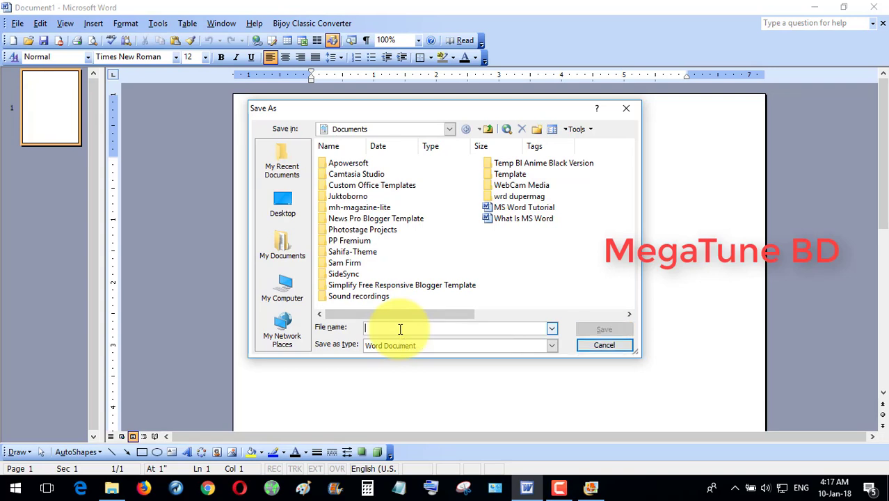
text(MS )
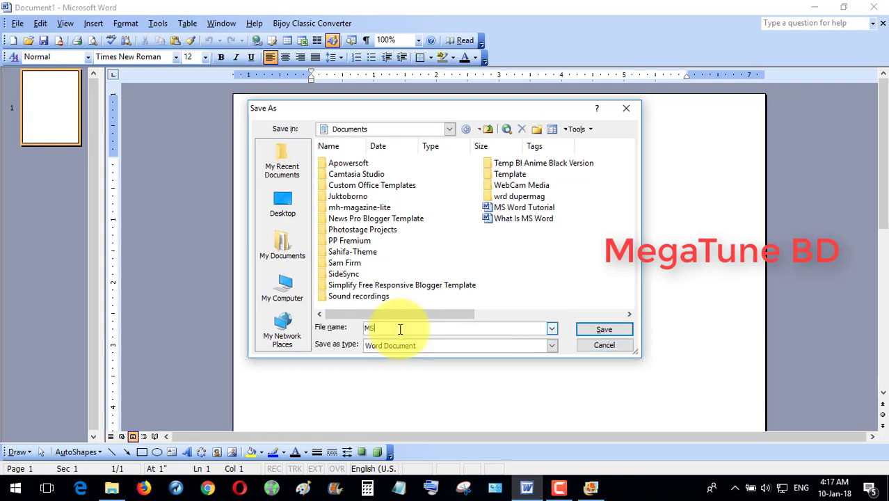
text(Word Tutorial Part 02)
click(610, 324)
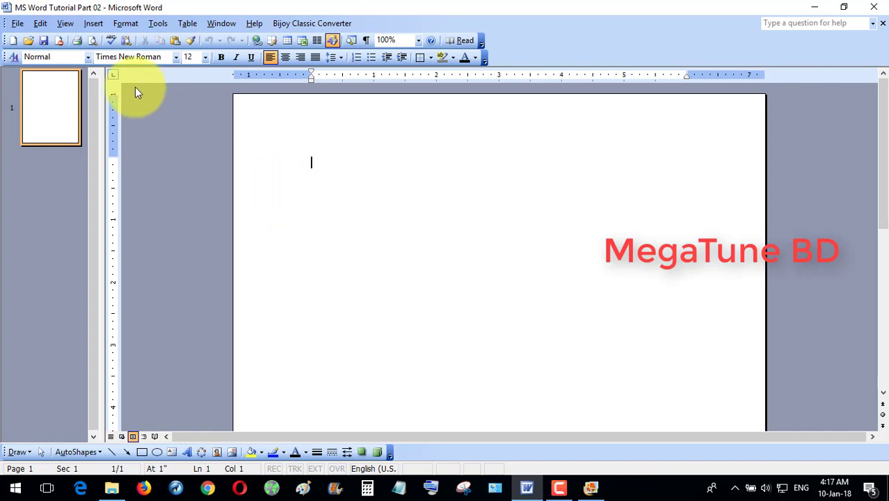
- Show the New Document task pane, then browse My Documents in the Open dialog
click(23, 24)
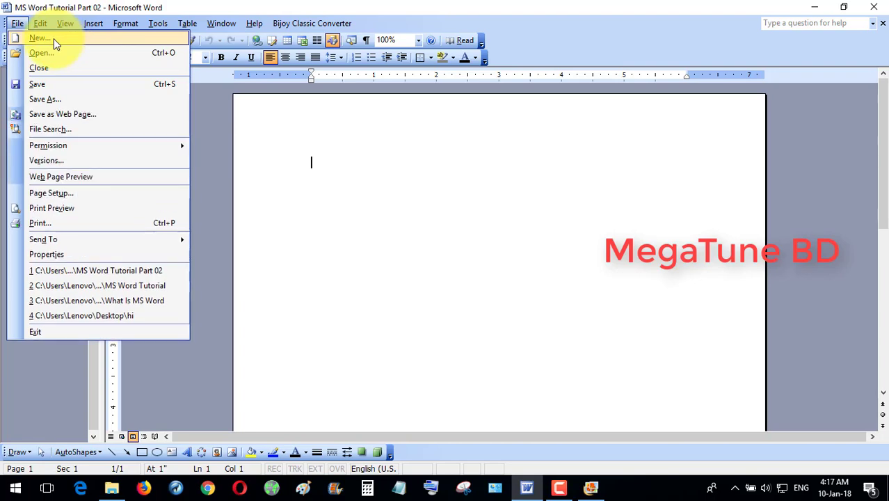
click(54, 38)
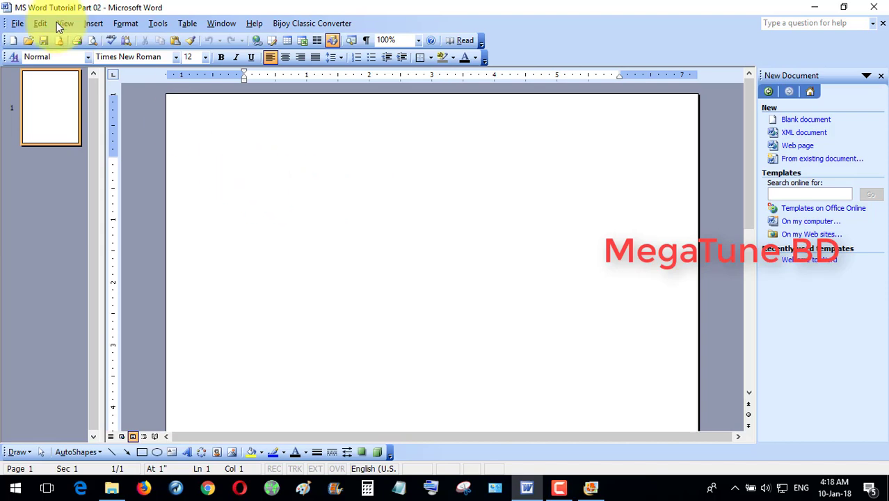
click(16, 23)
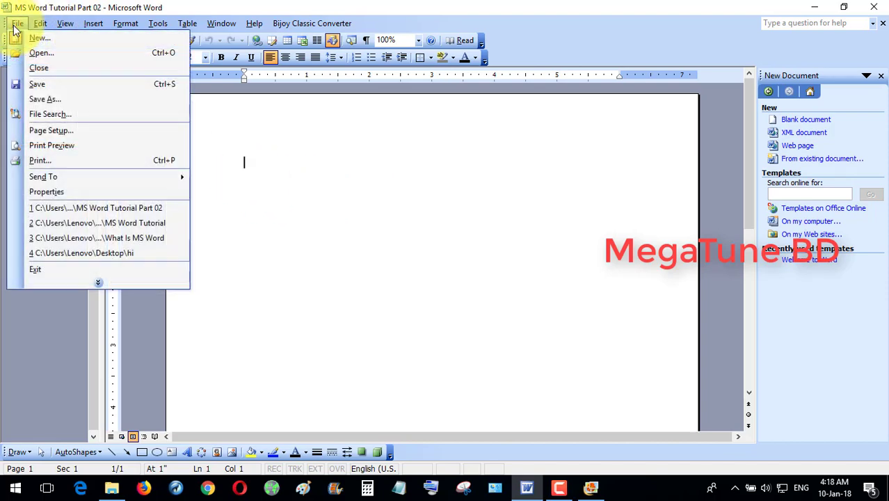
click(43, 53)
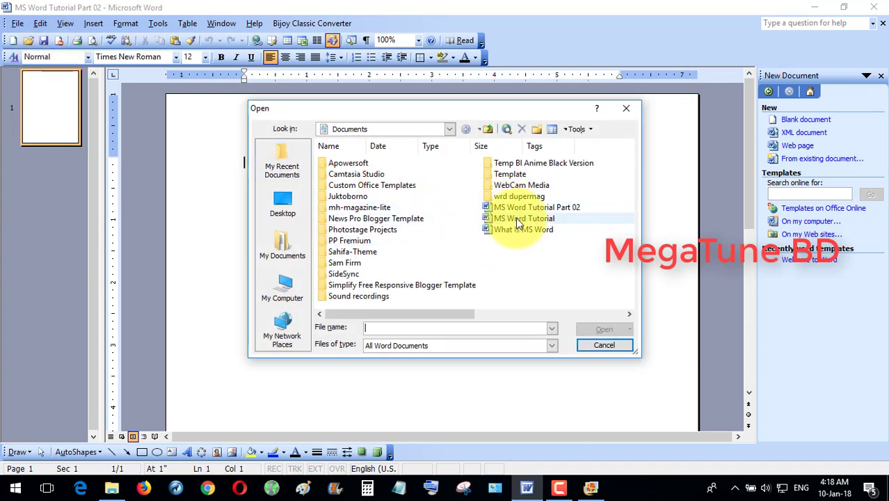
click(288, 244)
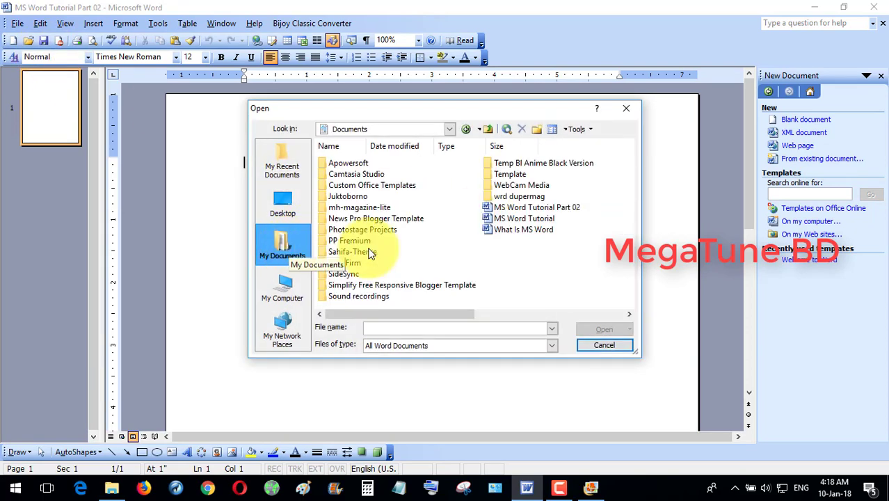
- Open the What Is MS Word document and scroll through its contents
double_click(538, 230)
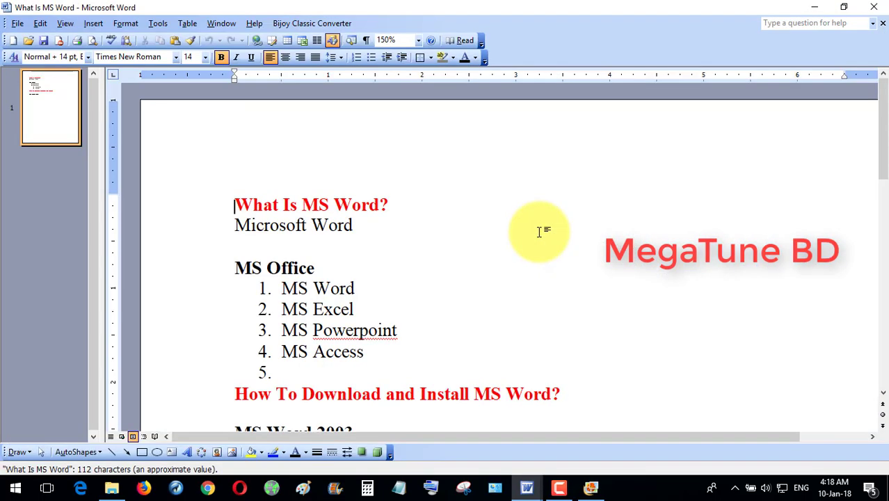
scroll(383, 223, down, 5)
scroll(387, 242, up, 4)
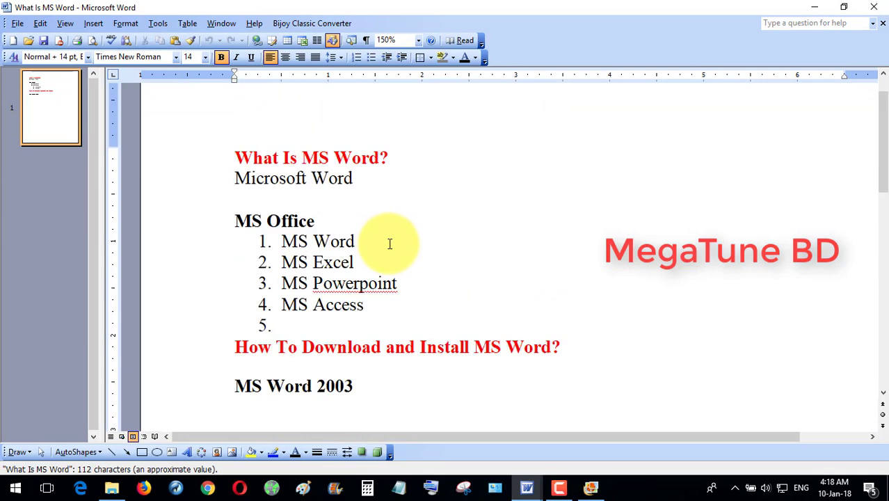
scroll(390, 244, up, 1)
scroll(389, 244, down, 2)
scroll(390, 243, up, 3)
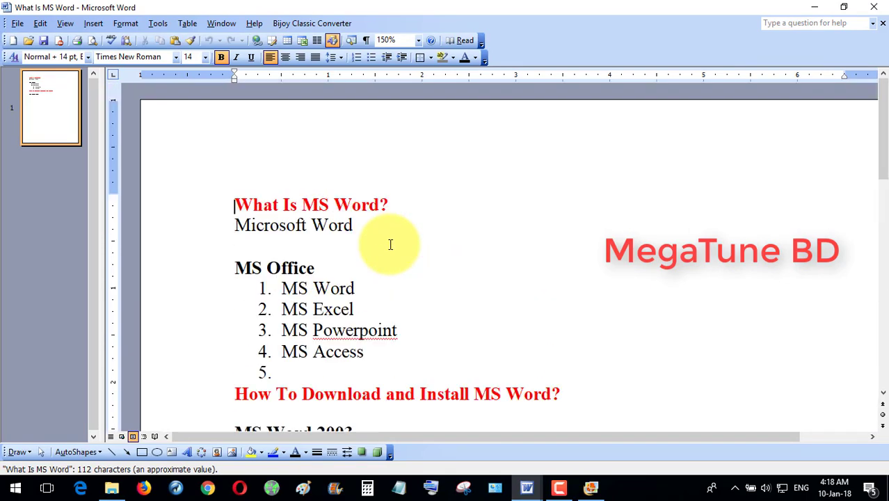
scroll(390, 244, down, 3)
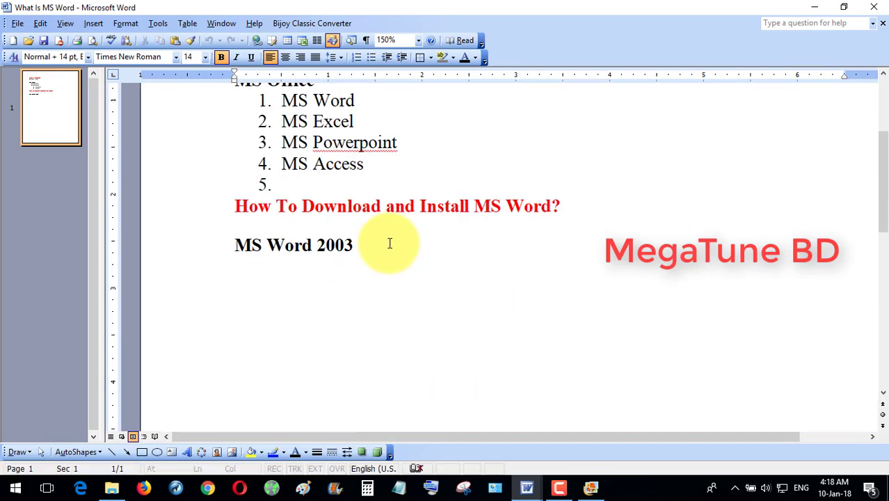
scroll(390, 244, up, 3)
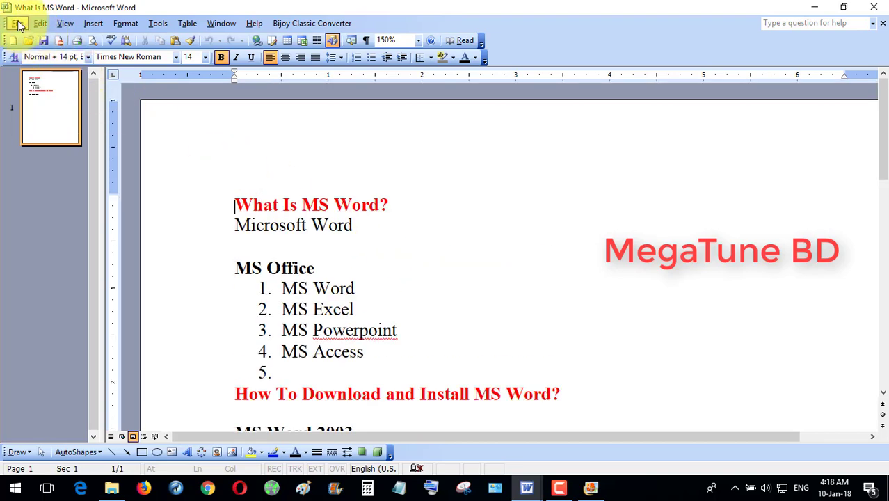
- Set the zoom to 100%, then close the What Is MS Word document
click(417, 41)
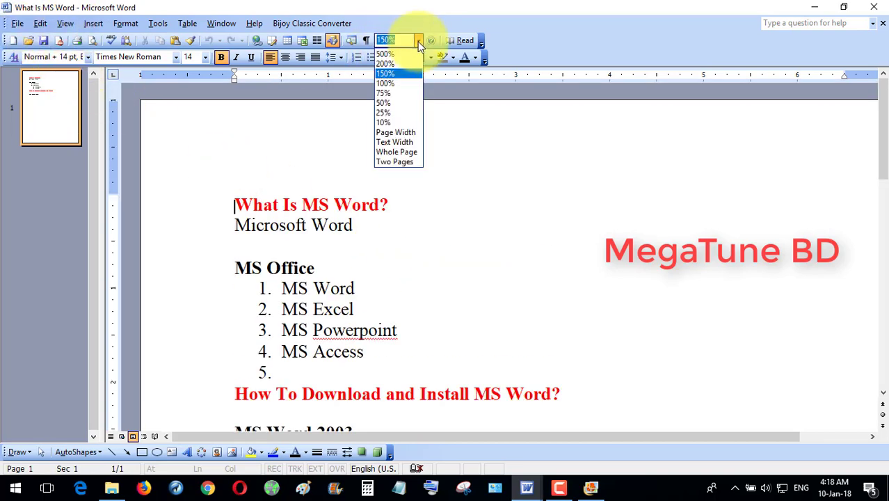
click(389, 83)
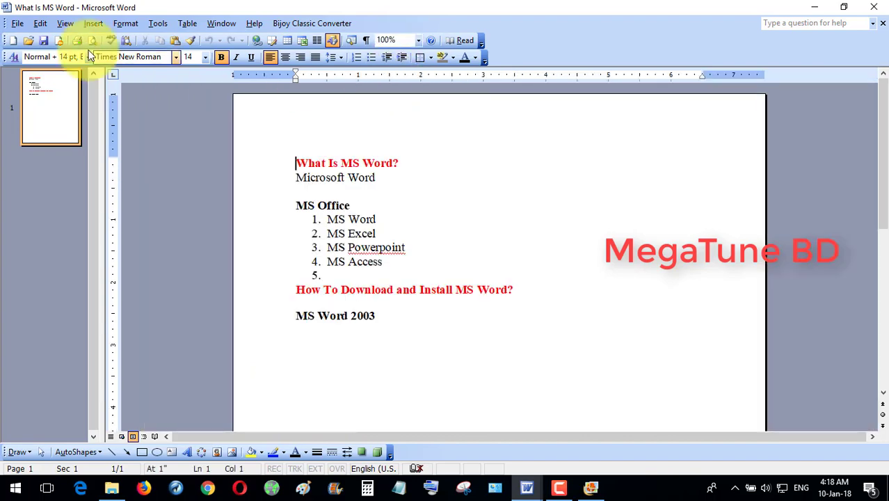
click(17, 23)
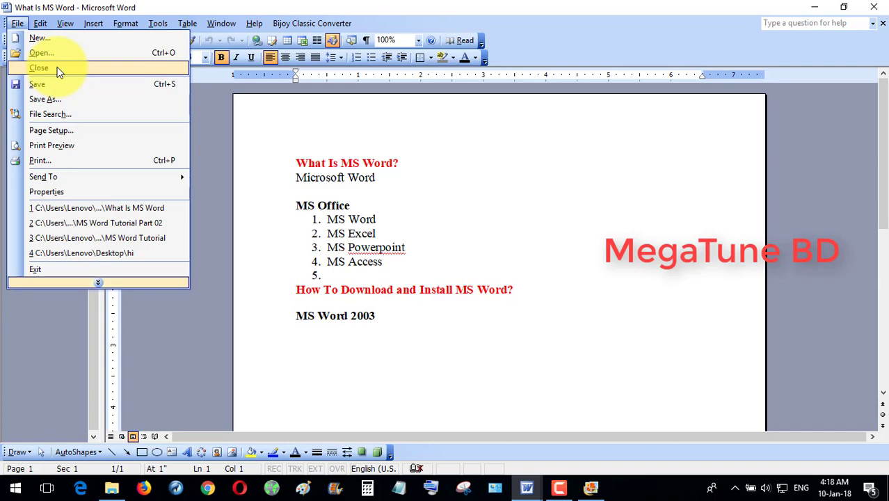
click(57, 67)
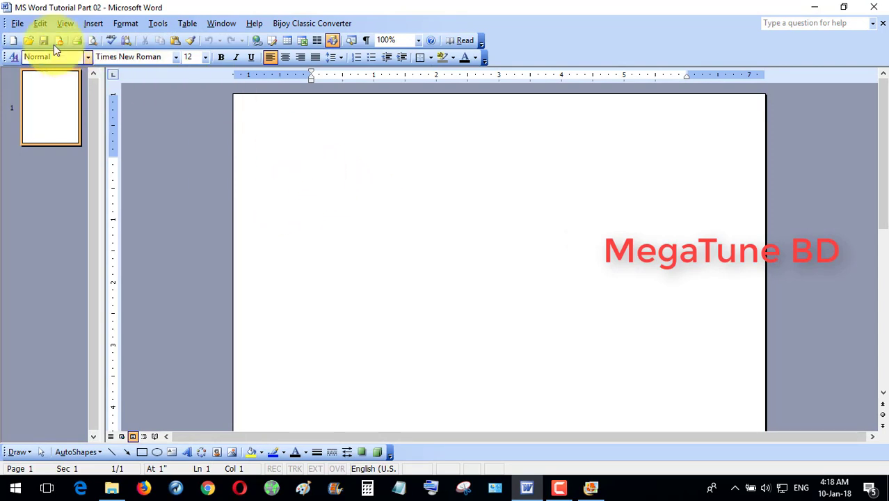
- Open the File menu over the empty MS Word Tutorial Part 02 document
click(18, 24)
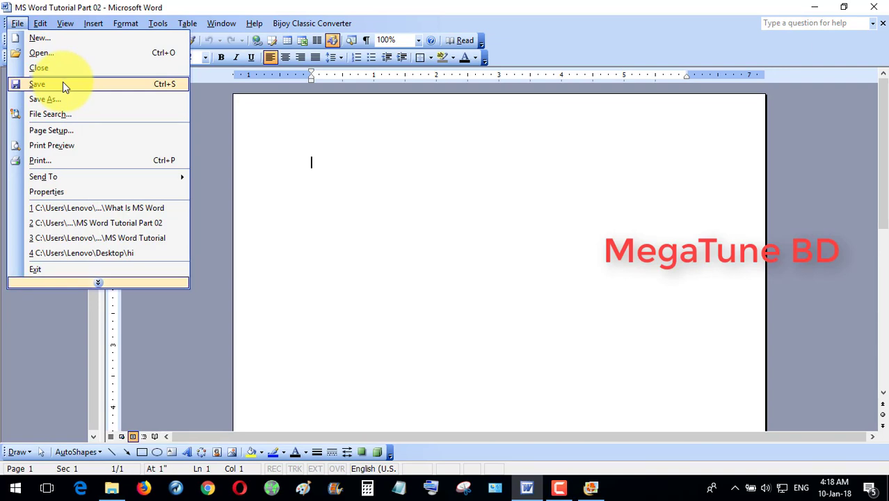
- In Page Setup, make the top, bottom, left and right margins 1 inch and choose Landscape
click(62, 130)
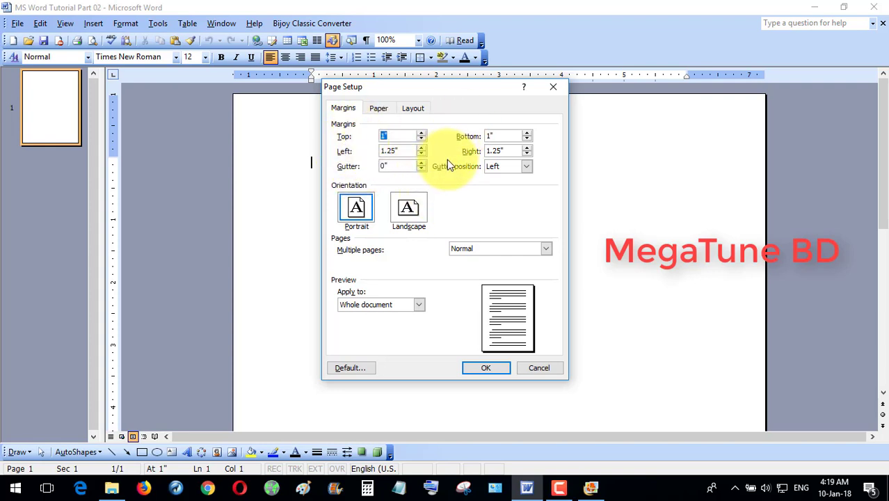
click(387, 136)
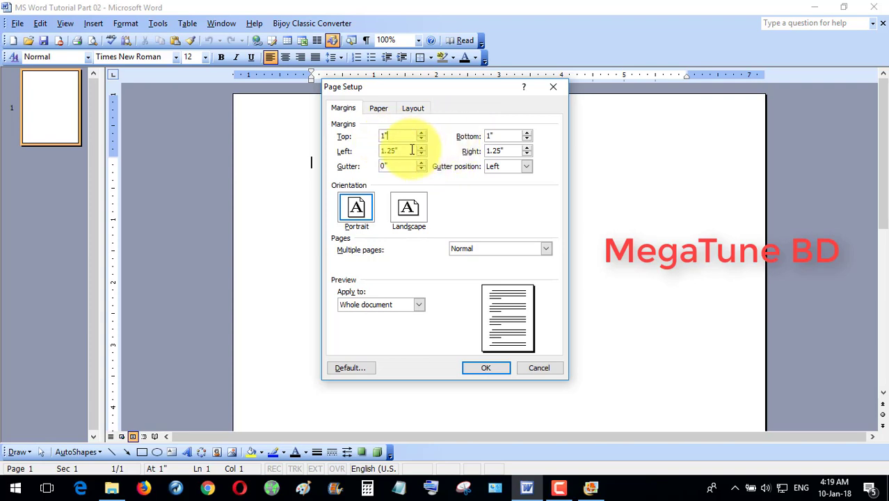
click(422, 147)
click(422, 147)
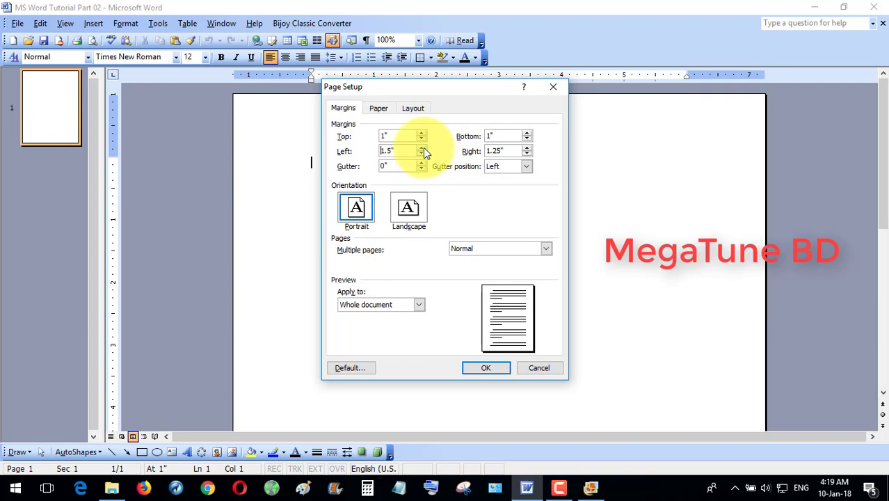
click(422, 148)
click(421, 148)
click(421, 154)
click(421, 153)
click(422, 154)
click(422, 154)
click(422, 154)
click(421, 153)
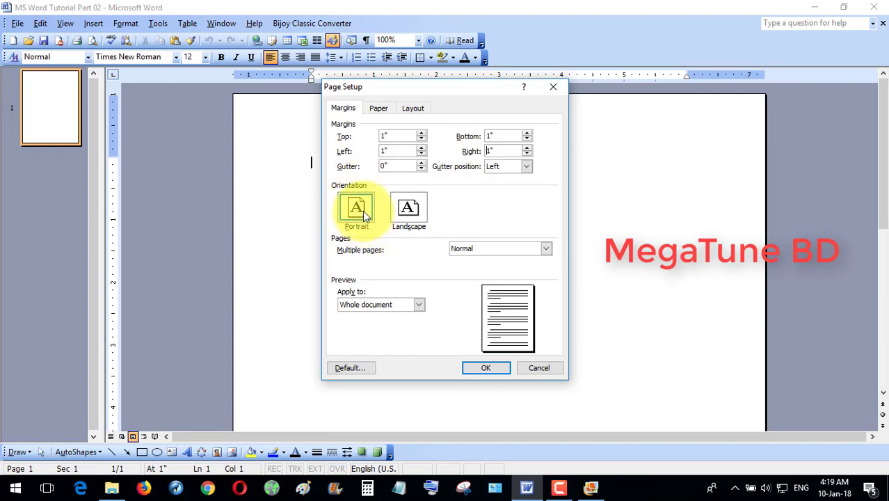
click(413, 210)
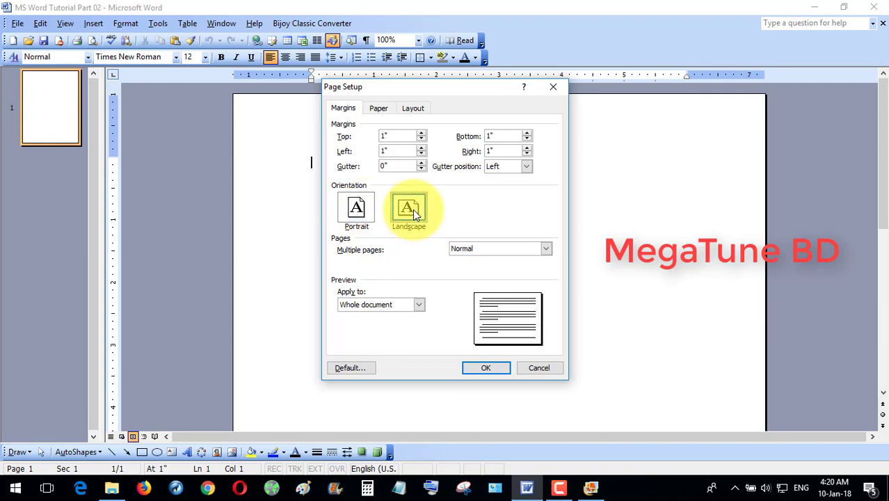
click(486, 366)
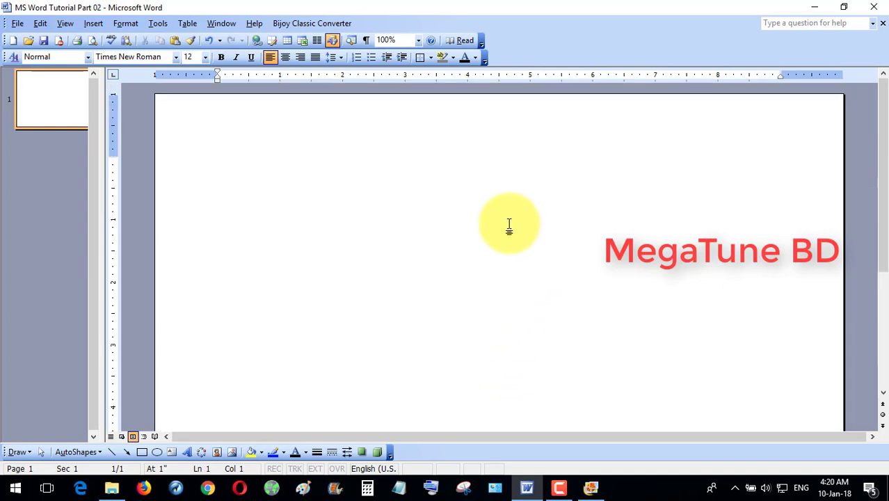
- Switch the page back to Portrait orientation in Page Setup, keeping the 1-inch margins
click(18, 23)
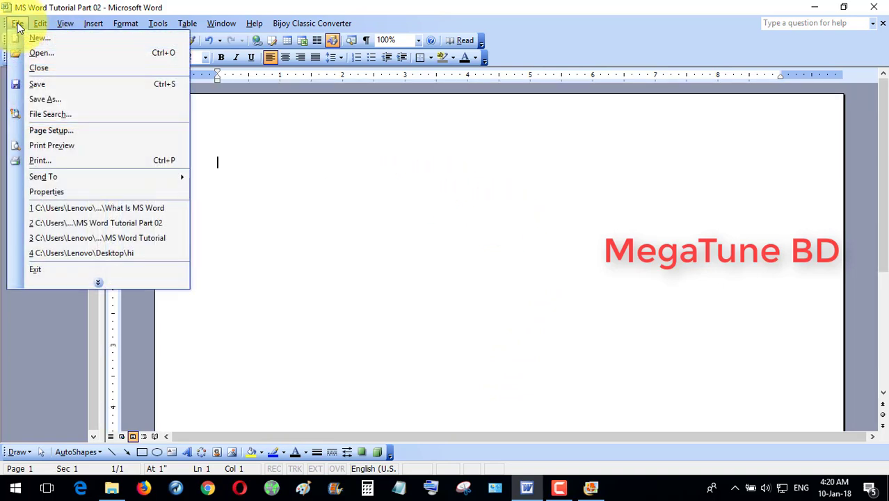
click(71, 130)
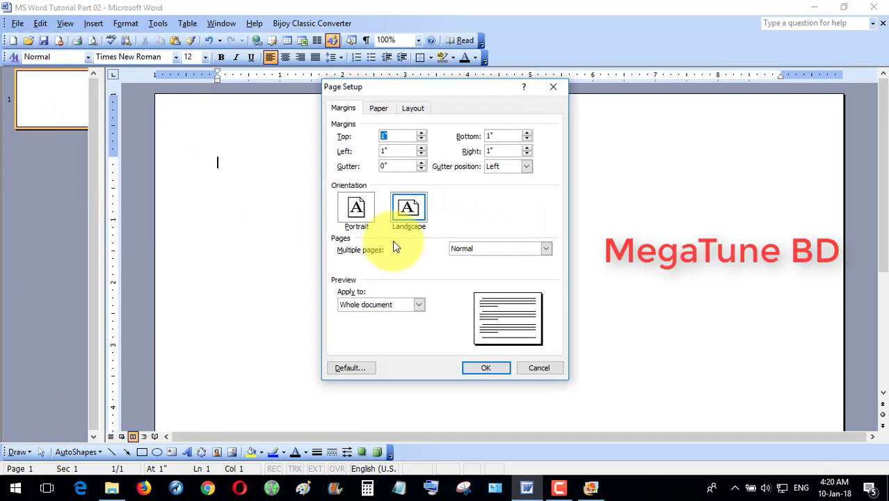
click(362, 212)
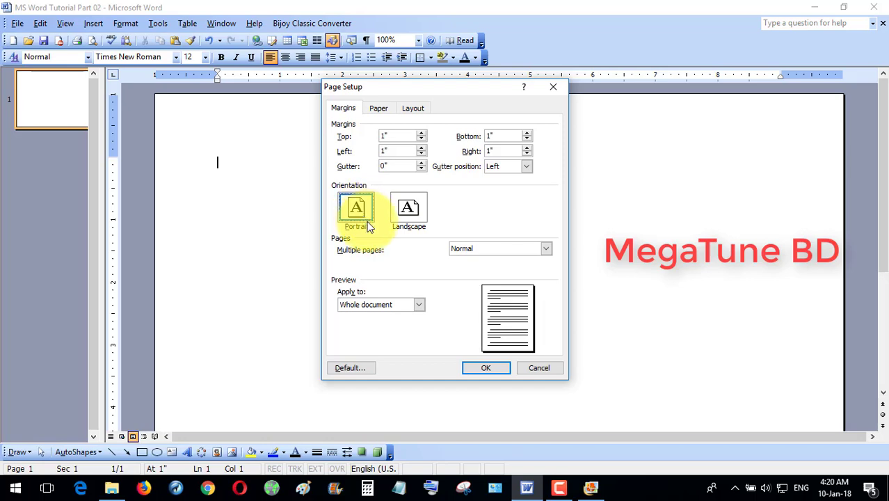
click(484, 368)
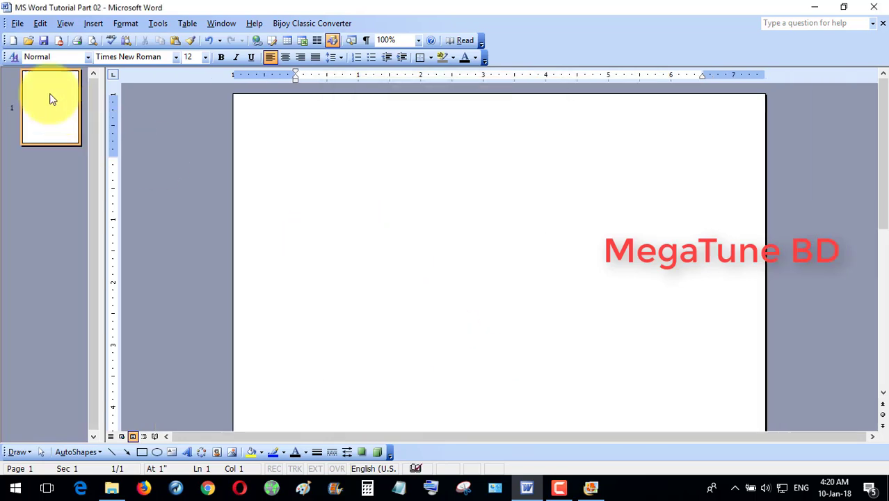
click(17, 23)
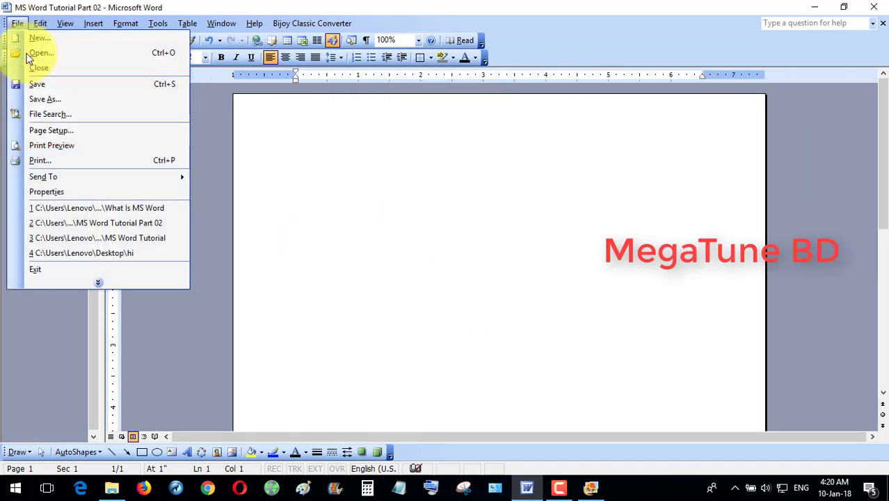
- Choose A4 (8.27" × 11.69") on the Paper tab of Page Setup for the whole document
click(50, 131)
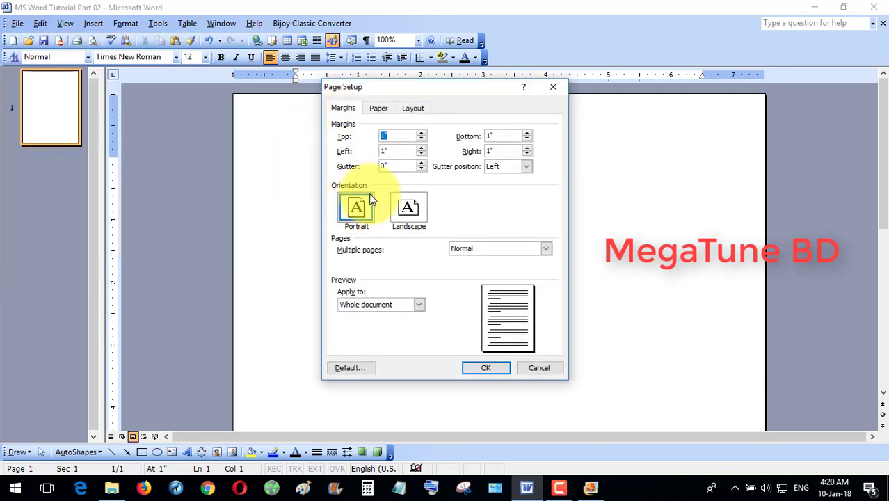
click(379, 111)
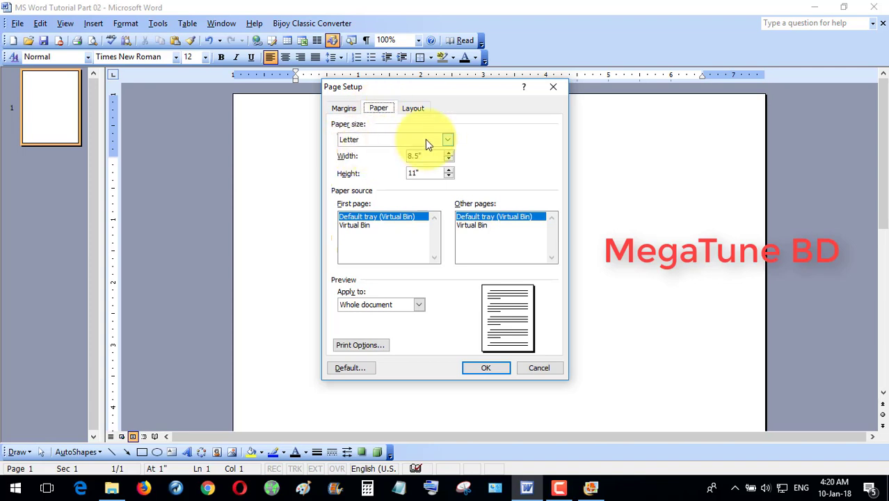
click(447, 140)
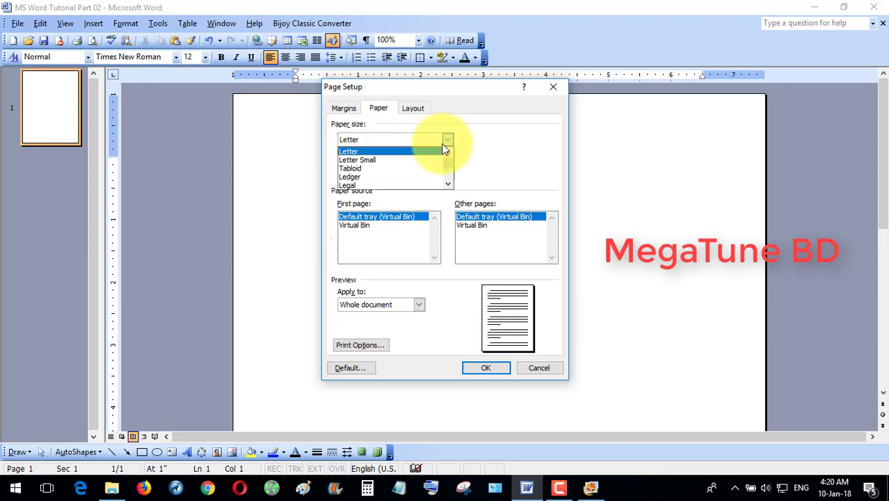
scroll(356, 172, down, 1)
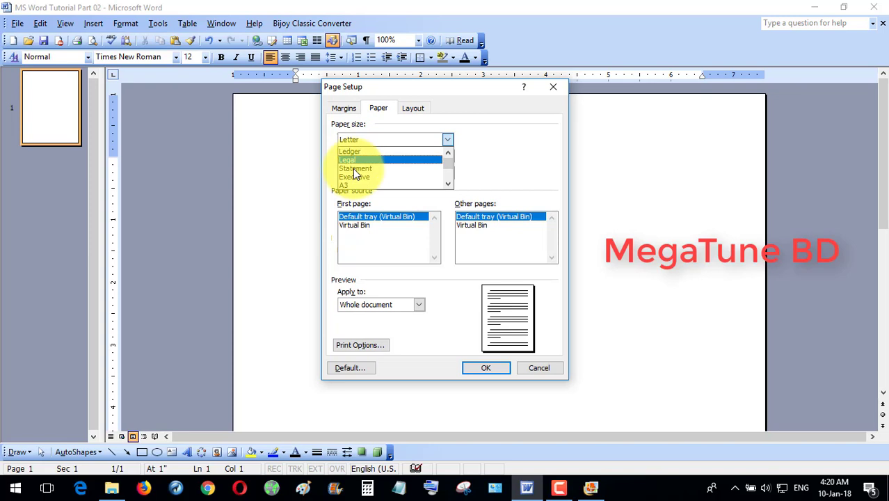
scroll(353, 174, down, 2)
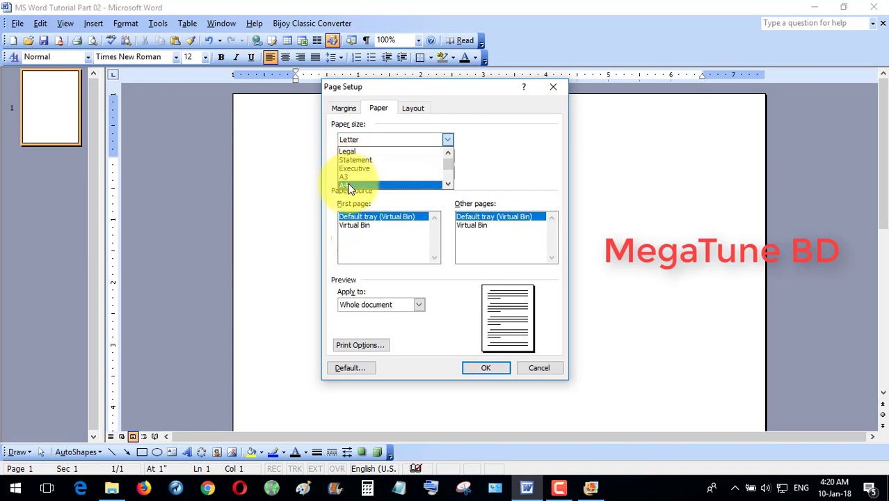
click(350, 185)
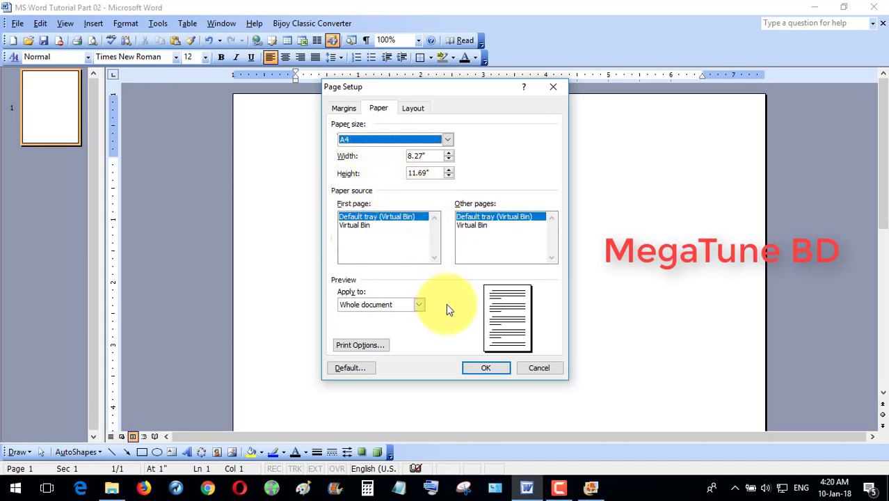
click(481, 371)
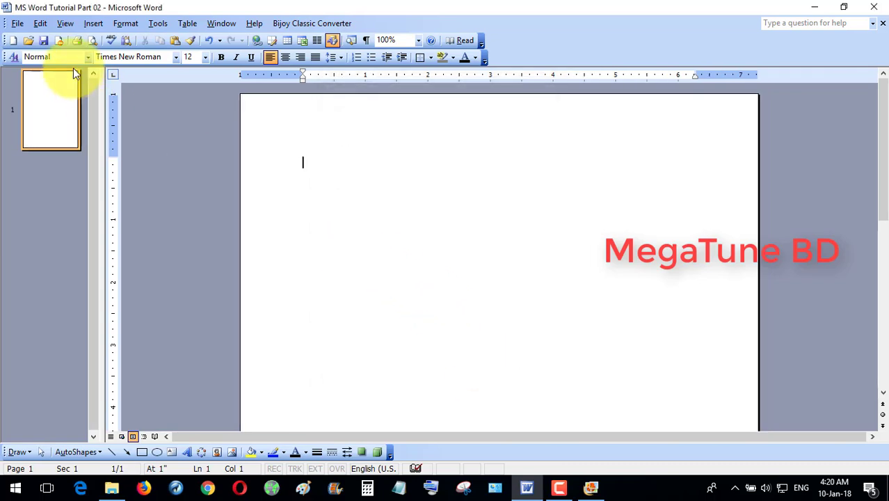
click(18, 24)
click(61, 132)
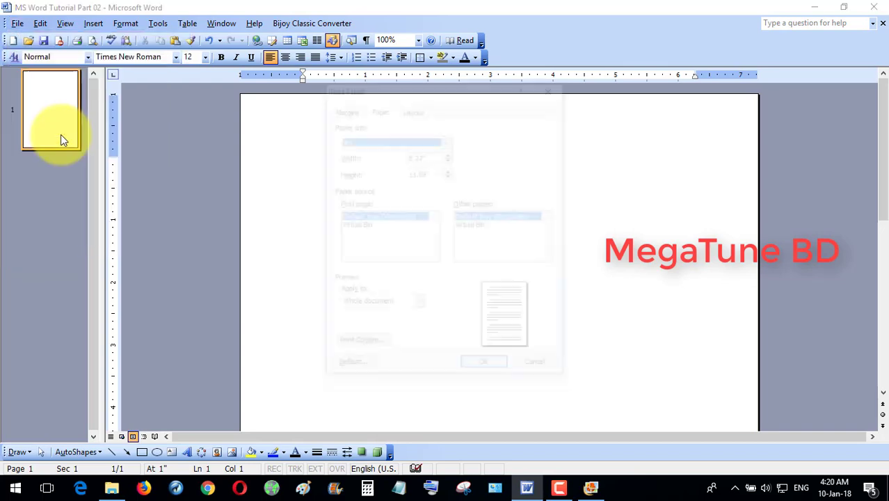
click(343, 109)
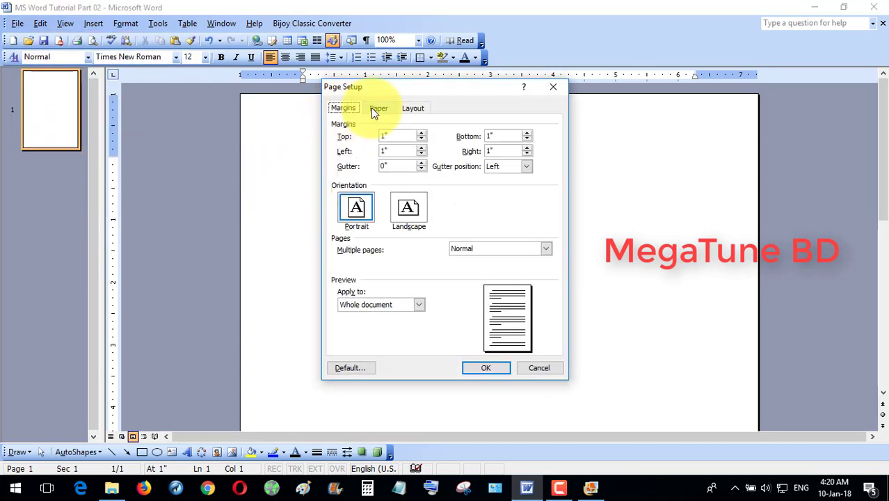
click(377, 109)
click(412, 110)
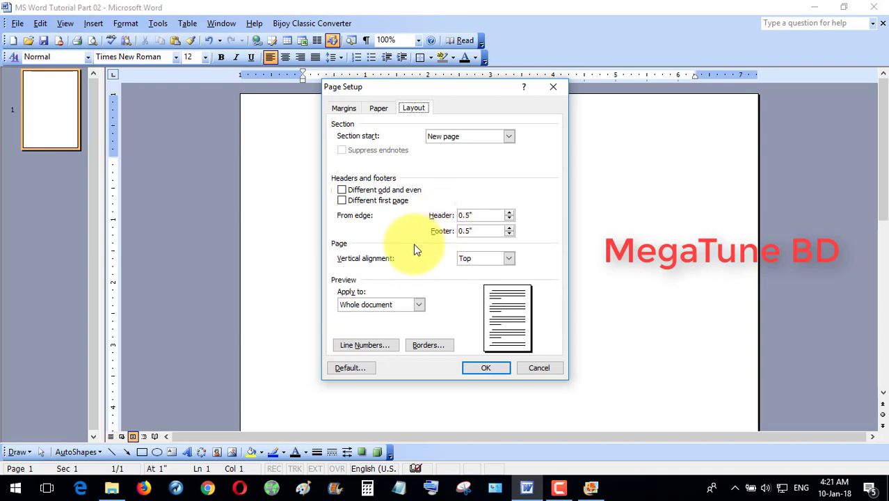
click(491, 369)
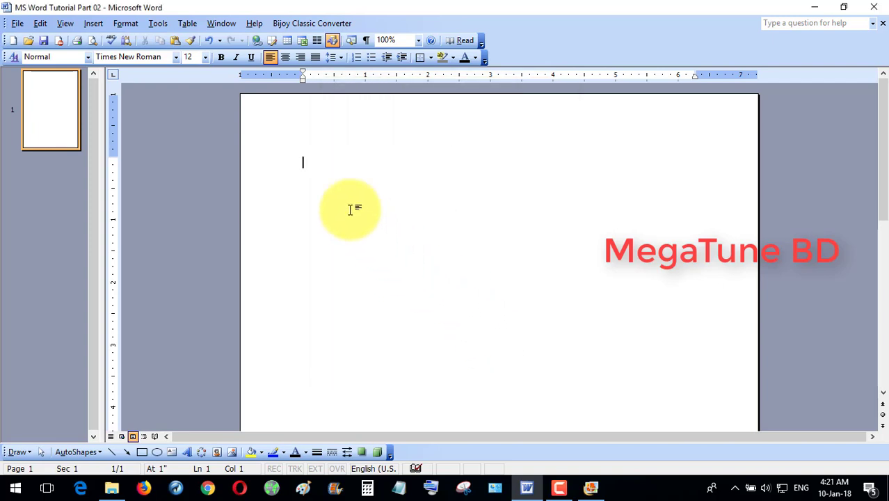
click(17, 25)
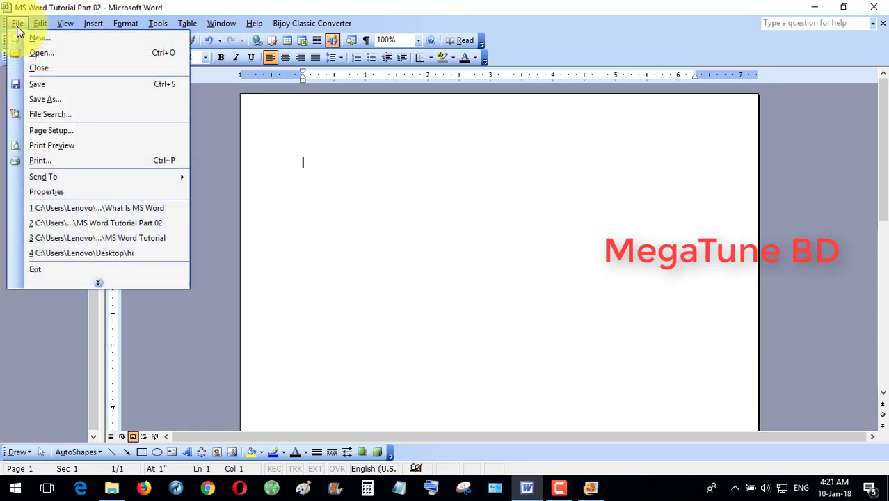
click(61, 146)
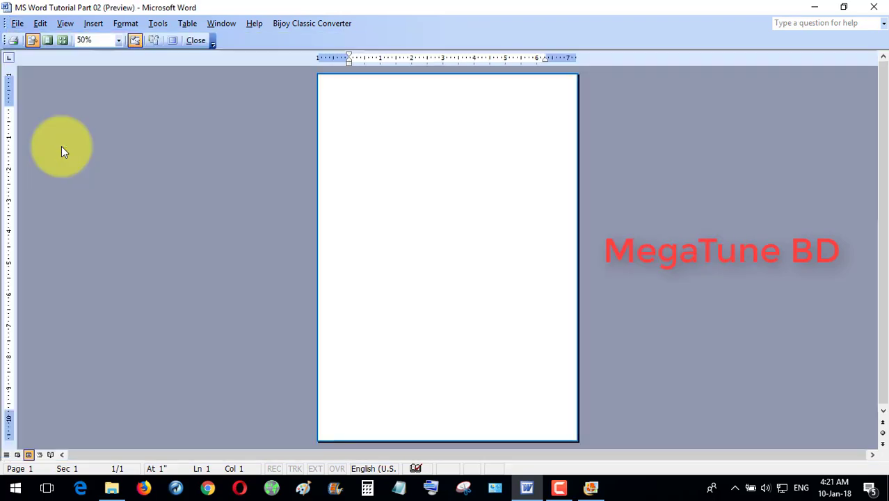
click(468, 221)
scroll(470, 220, down, 5)
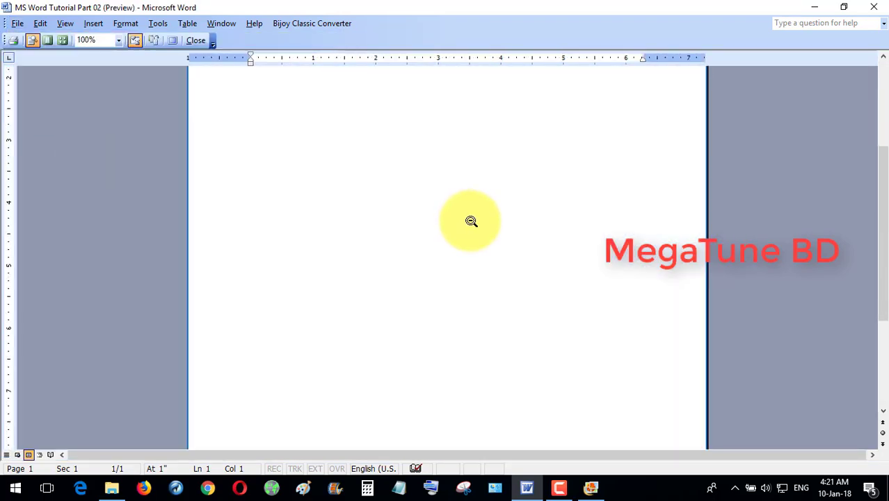
scroll(471, 220, up, 5)
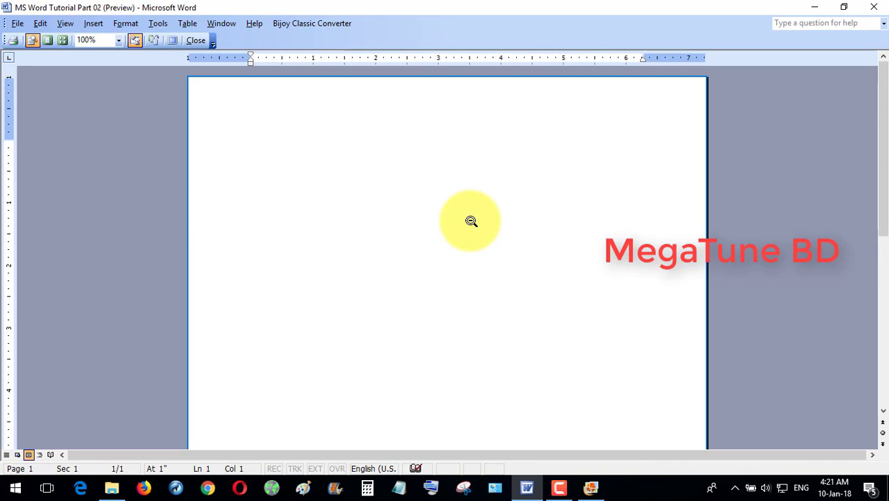
scroll(471, 220, down, 3)
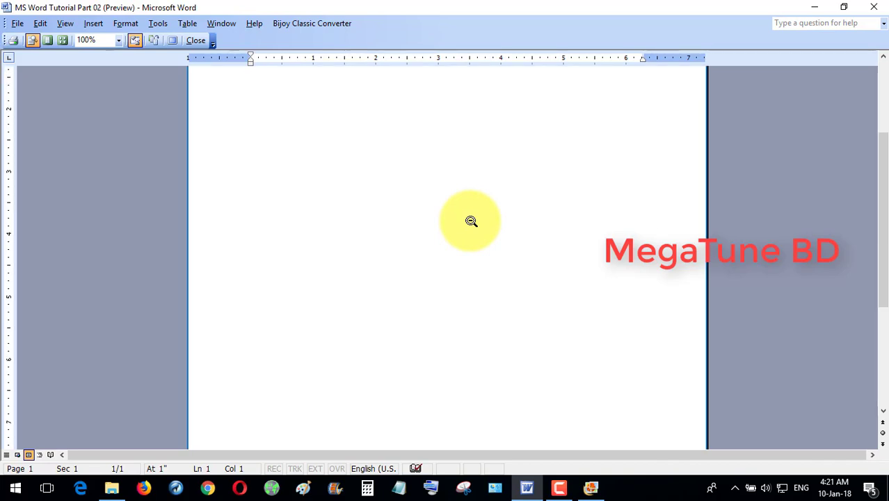
scroll(470, 220, down, 5)
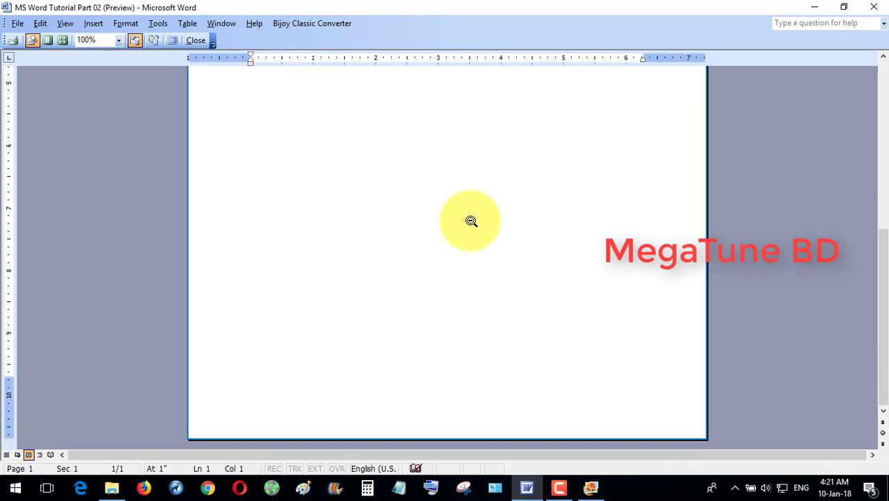
scroll(471, 221, up, 5)
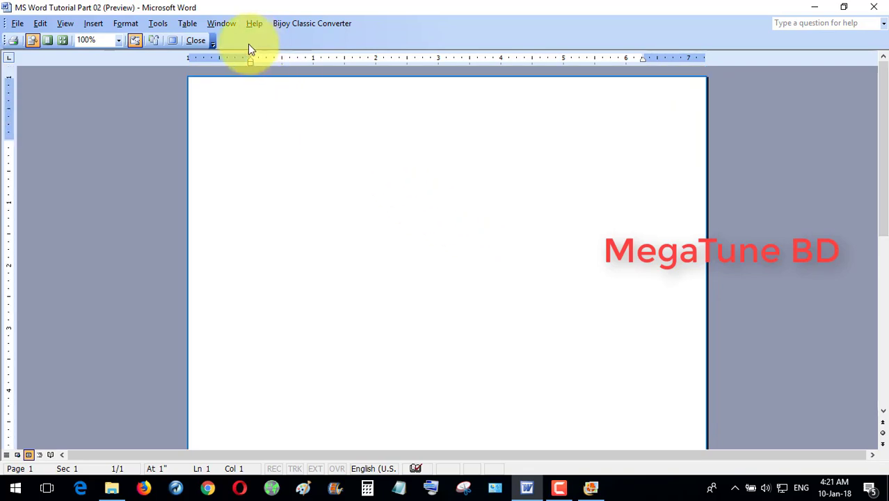
click(873, 6)
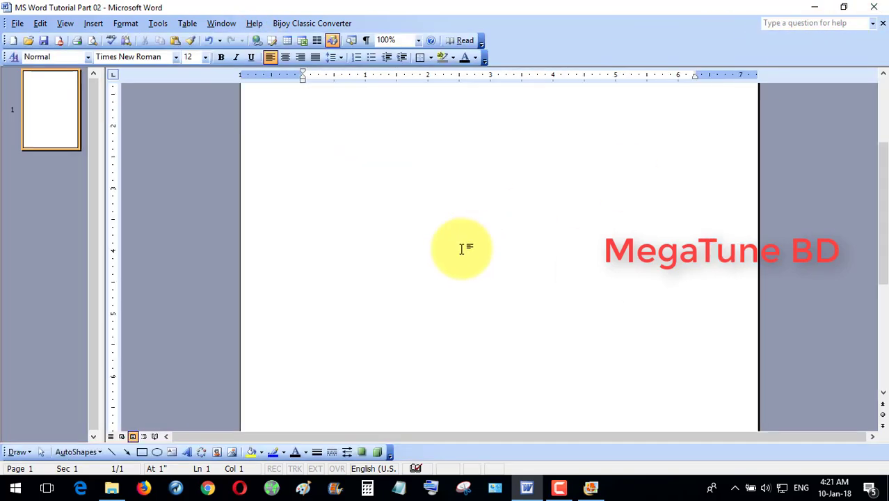
scroll(461, 249, up, 8)
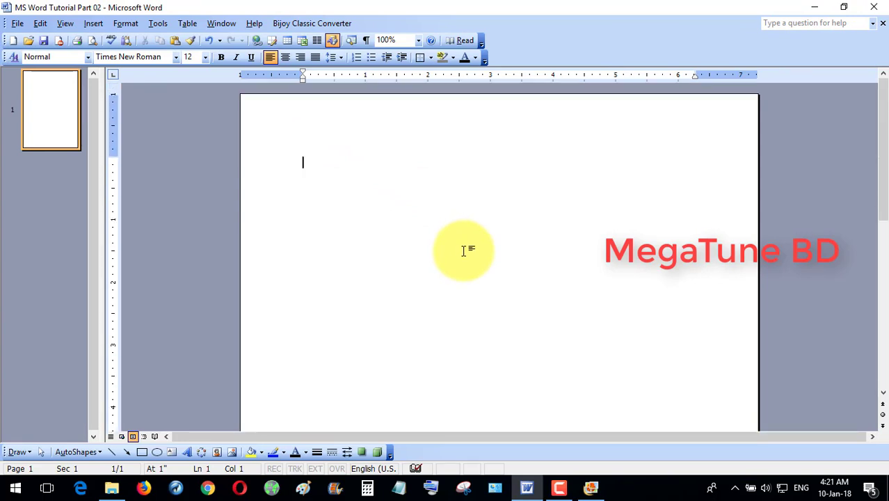
click(17, 23)
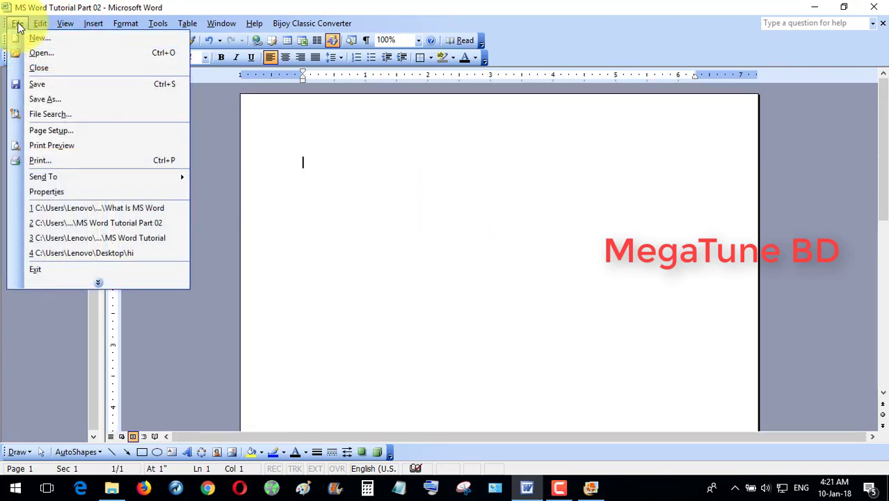
click(75, 145)
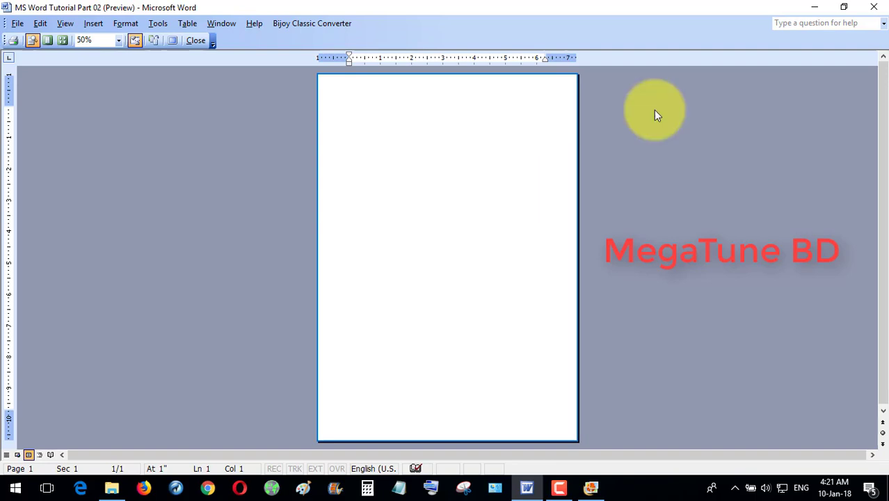
click(872, 7)
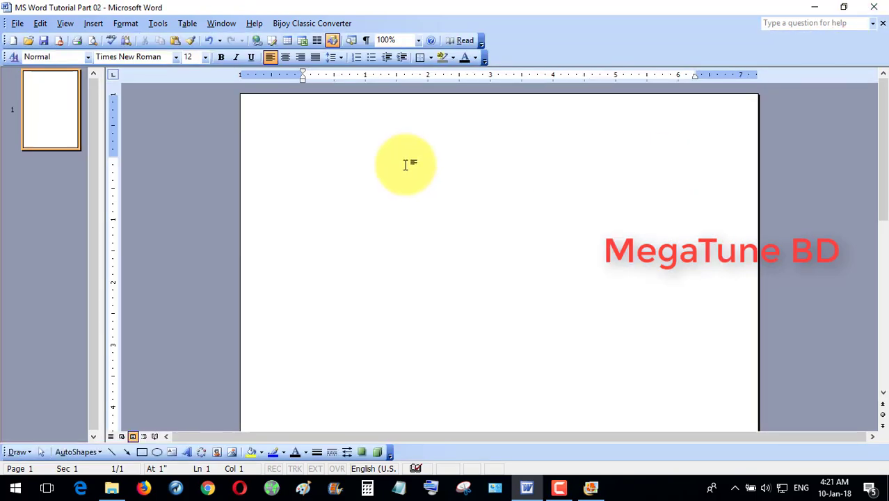
click(18, 23)
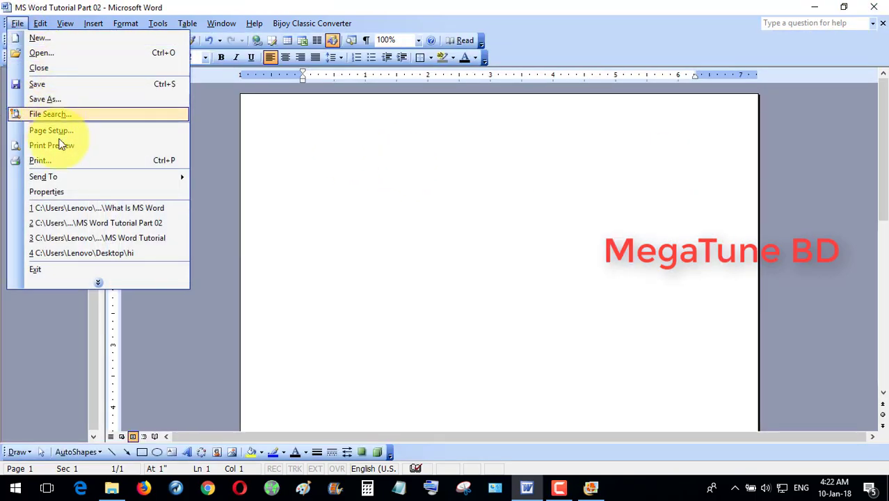
click(97, 281)
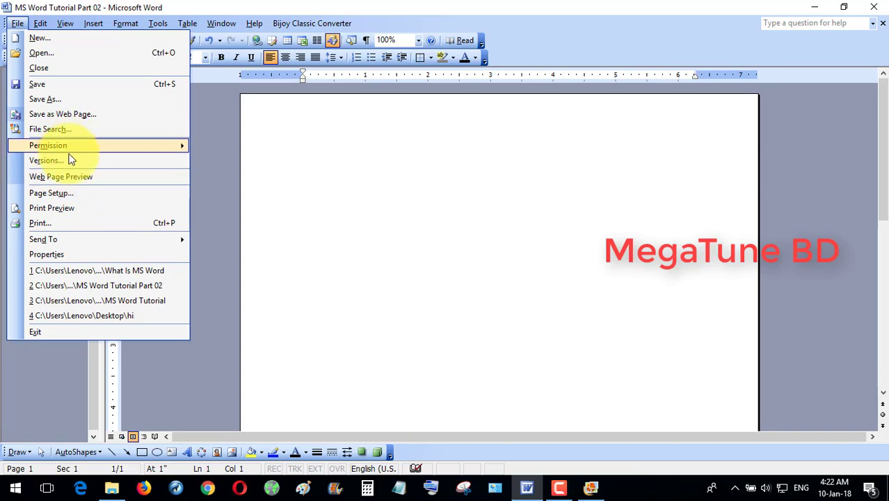
click(91, 222)
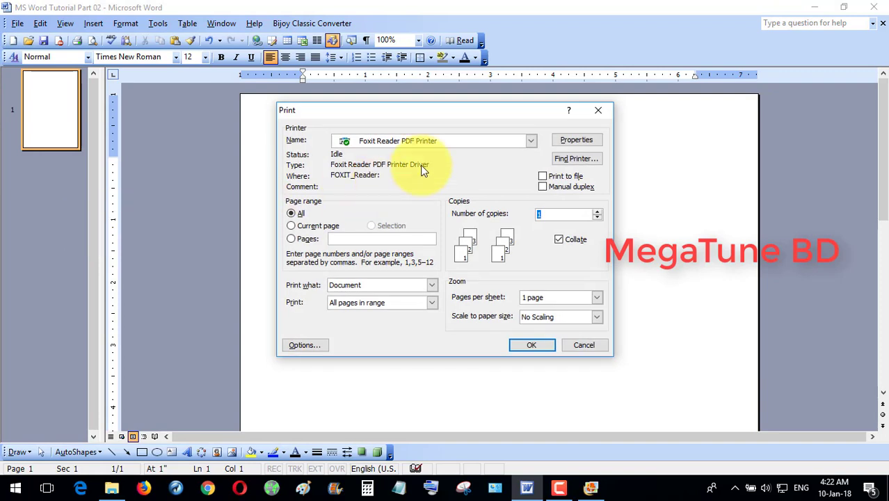
click(531, 143)
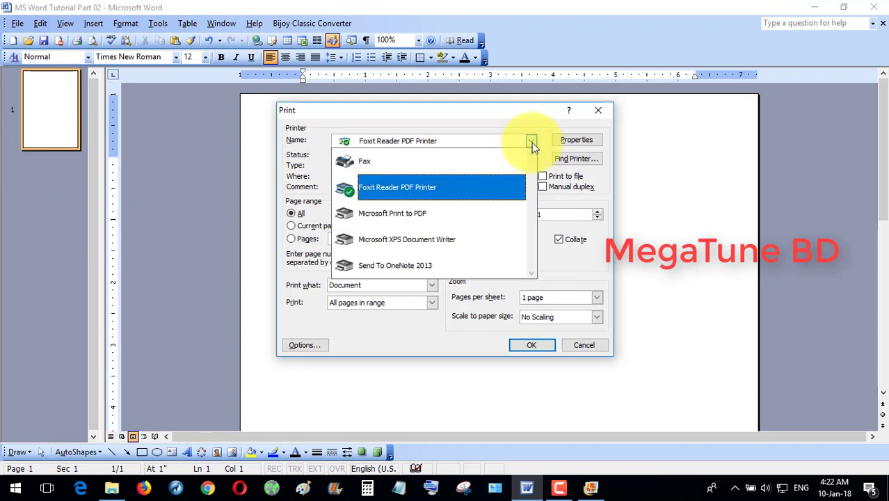
click(531, 144)
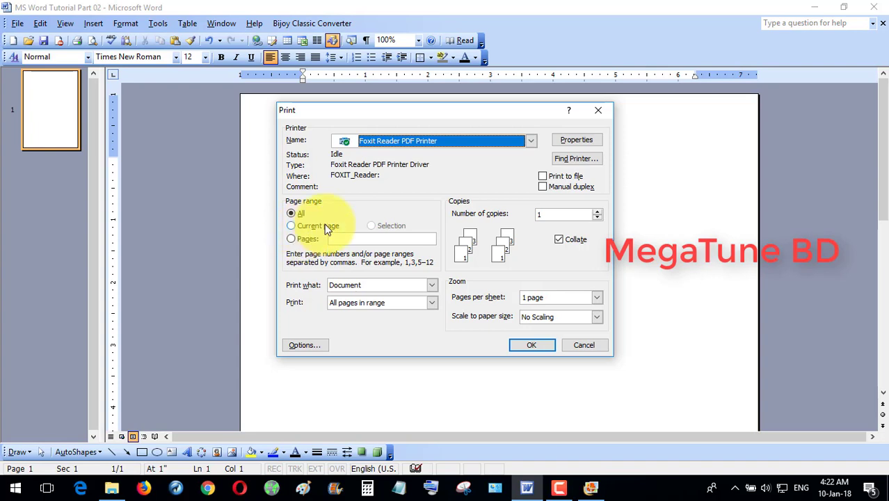
click(291, 238)
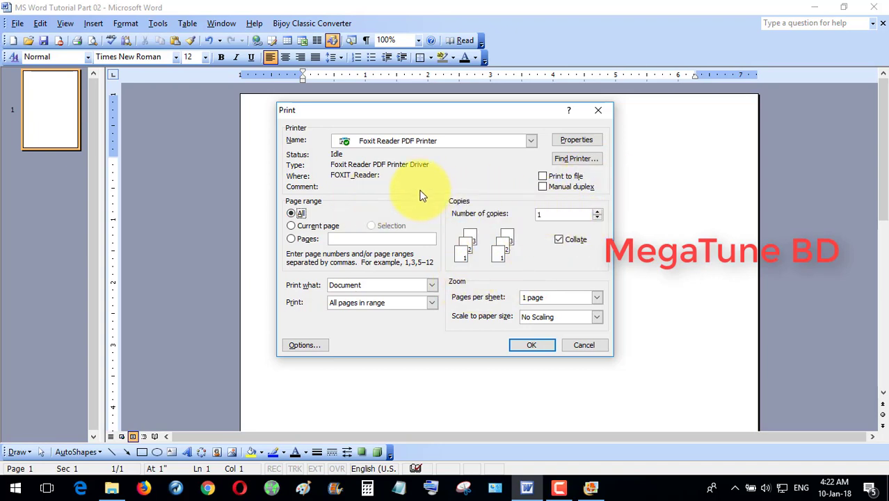
click(534, 345)
click(590, 342)
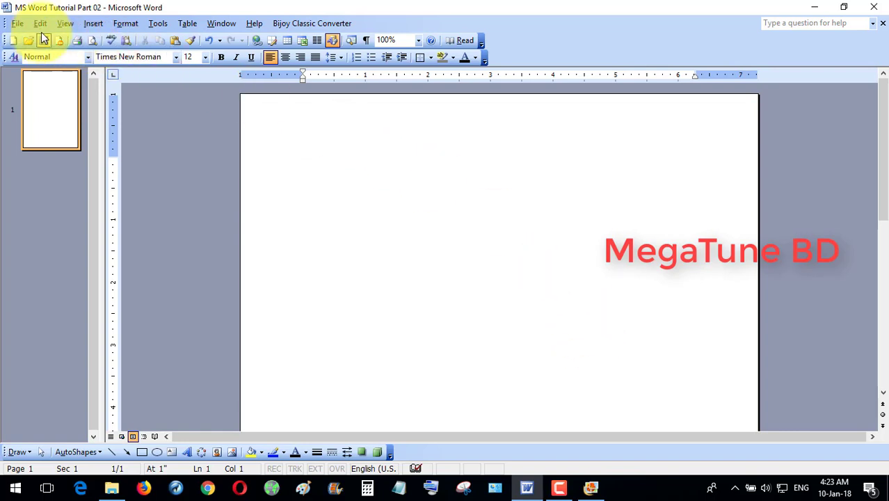
- Expand the full File menu and reveal the Send To submenu options
click(18, 25)
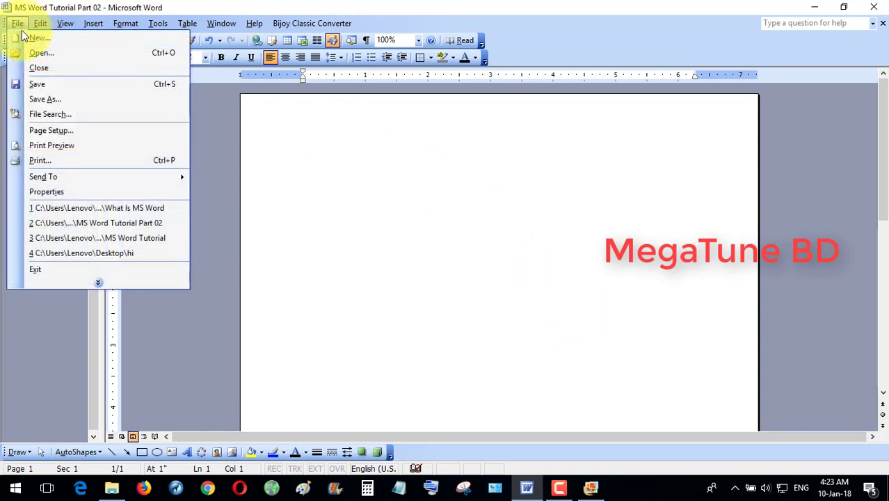
click(100, 283)
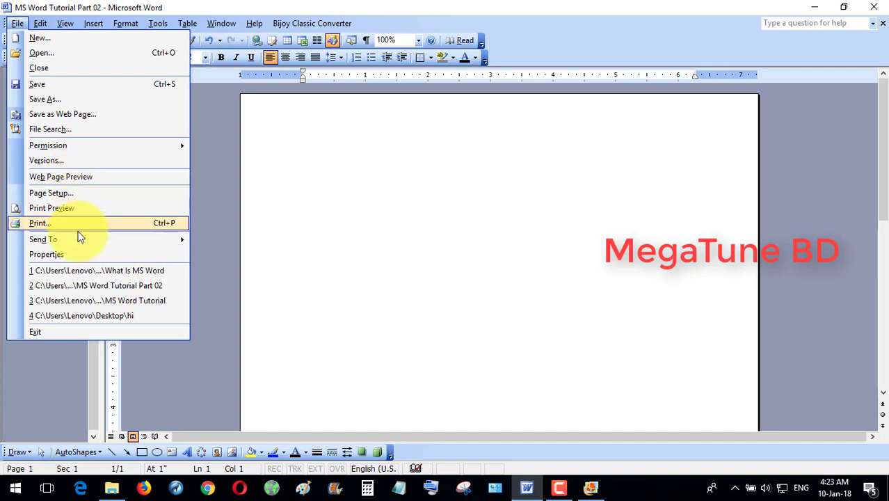
mouse_move(81, 239)
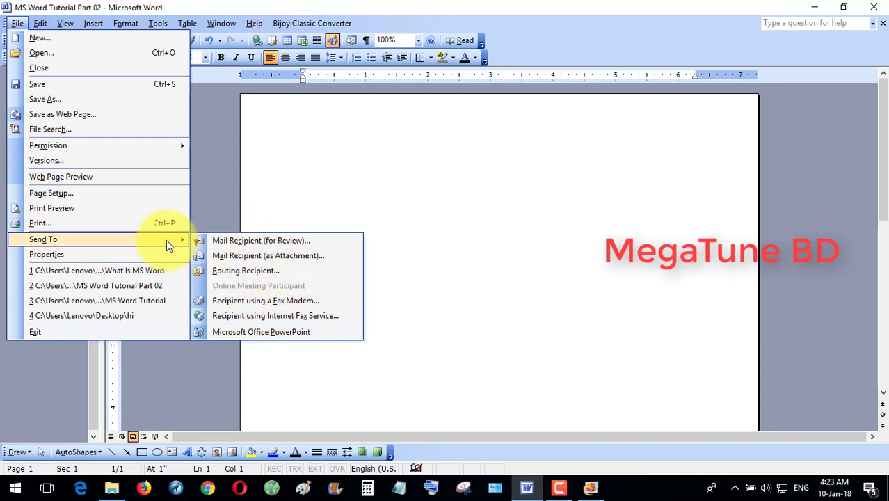
click(107, 252)
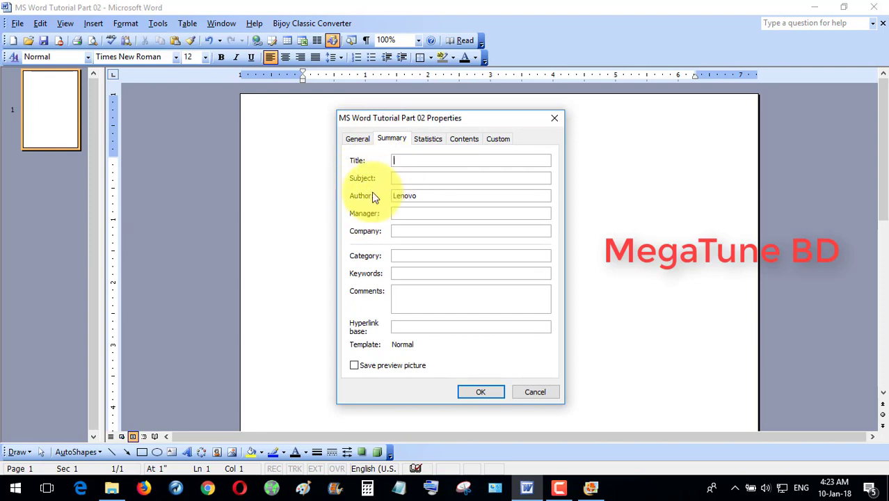
click(357, 141)
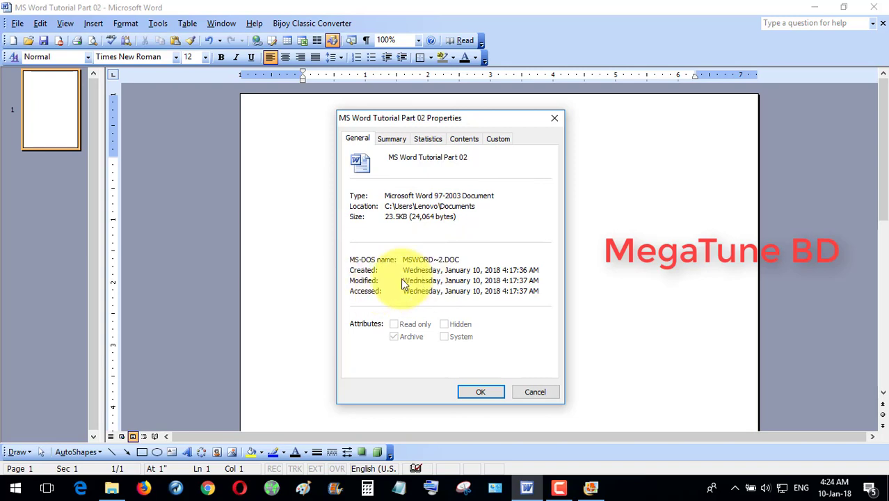
click(431, 142)
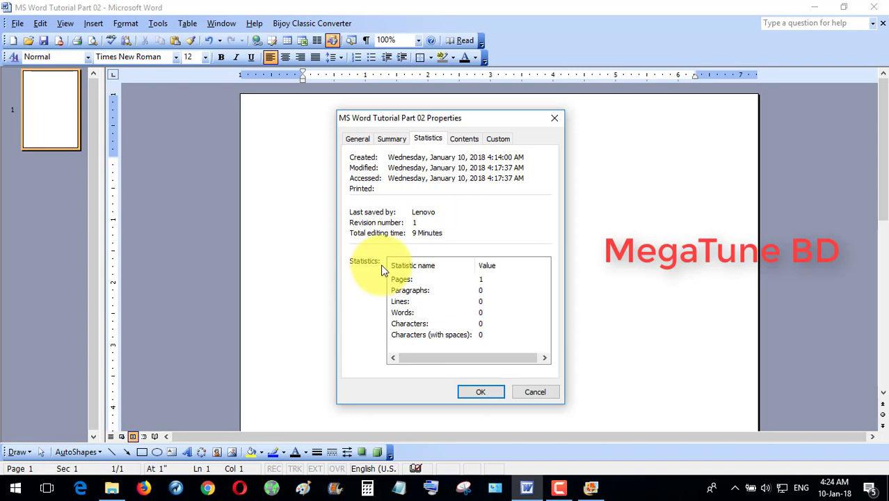
click(356, 140)
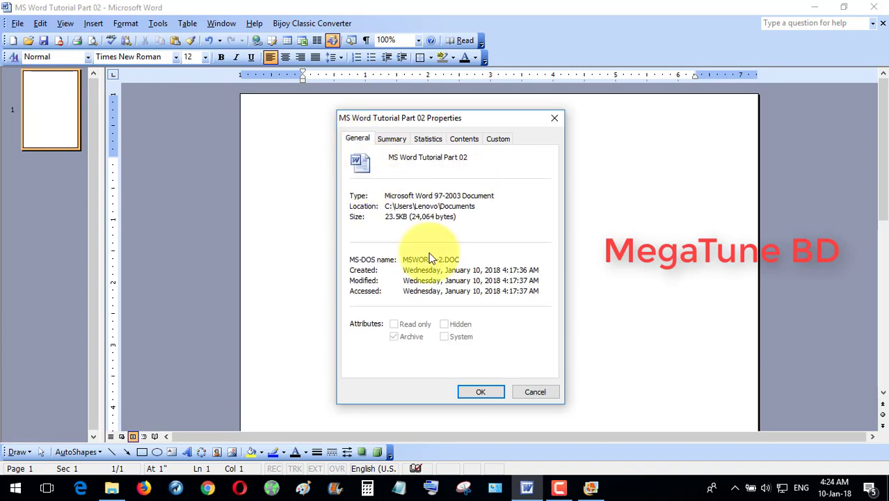
click(481, 392)
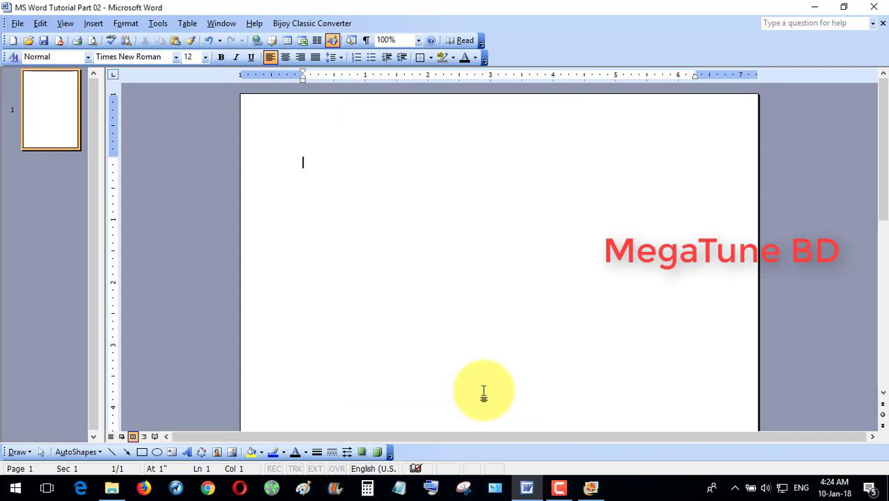
click(17, 24)
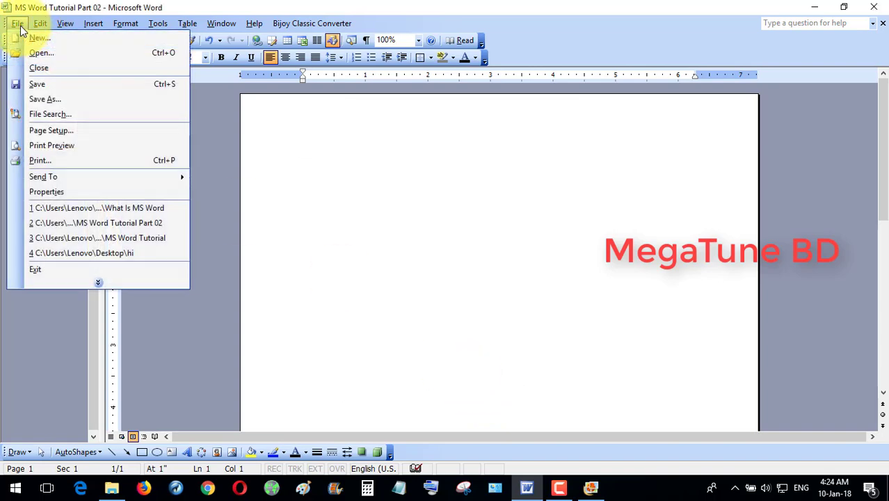
click(100, 284)
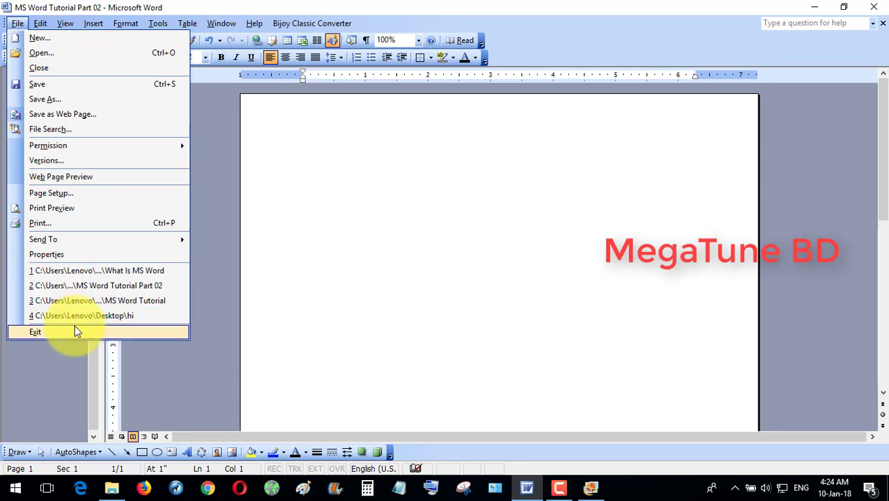
click(80, 8)
click(17, 24)
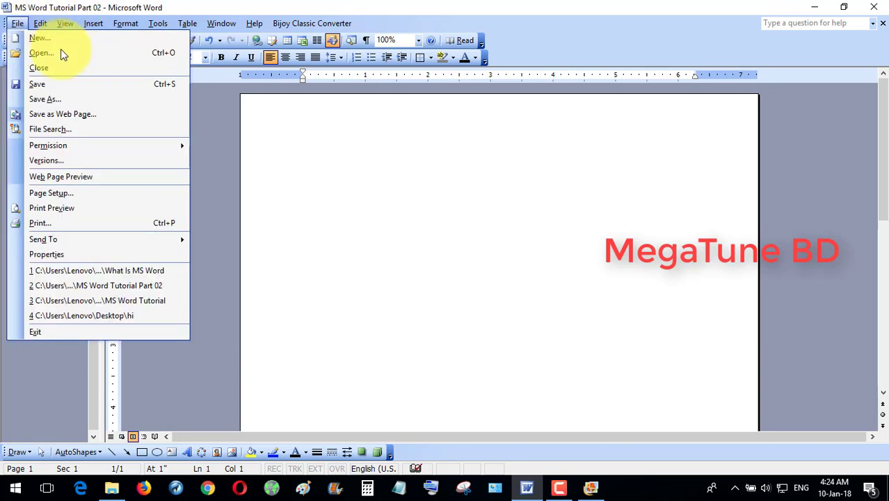
click(40, 23)
click(17, 23)
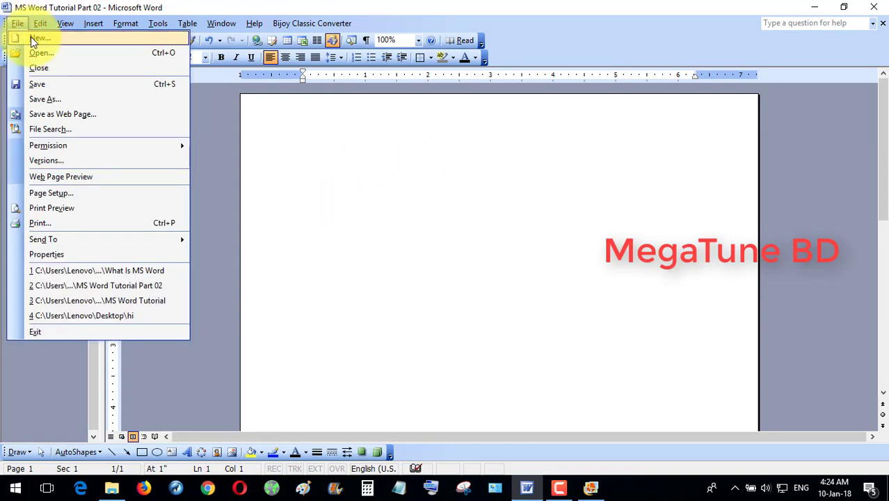
click(333, 201)
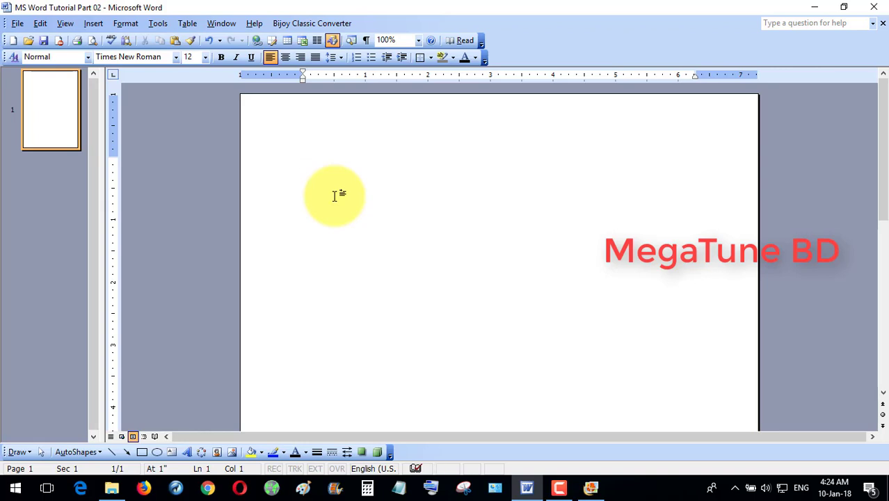
- Type 'Demo Post' on the first line of the blank page
text(Demo Post)
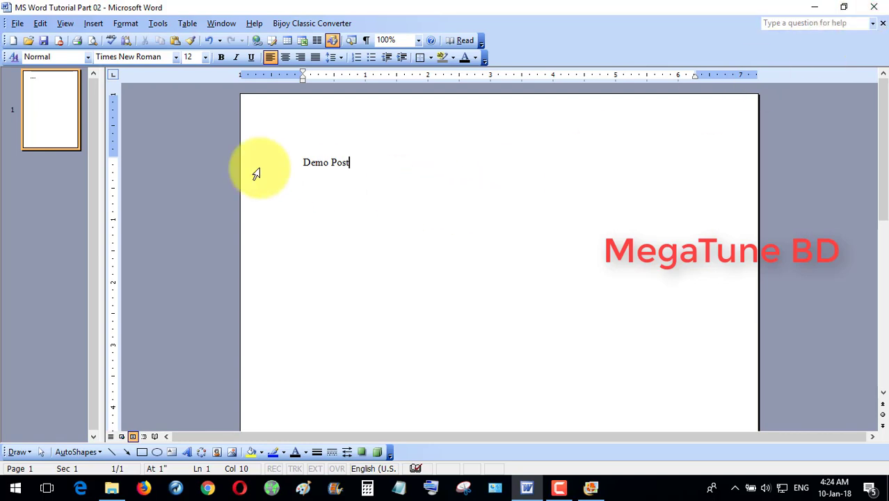
click(15, 24)
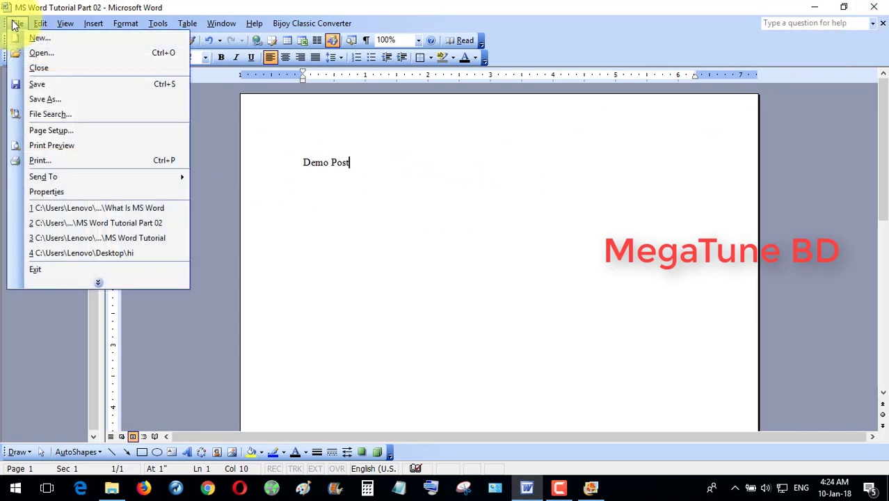
- Add '02' so the line reads 'Demo Post 02', then close Word saving the changes
click(43, 265)
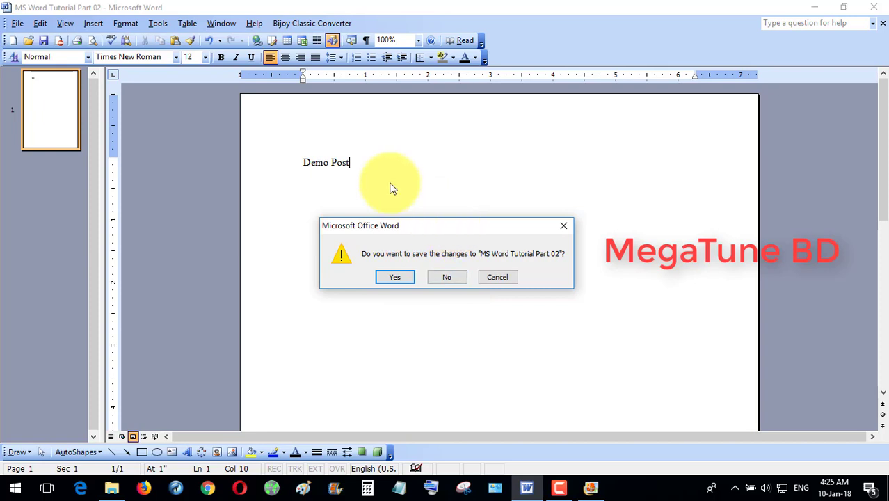
click(500, 277)
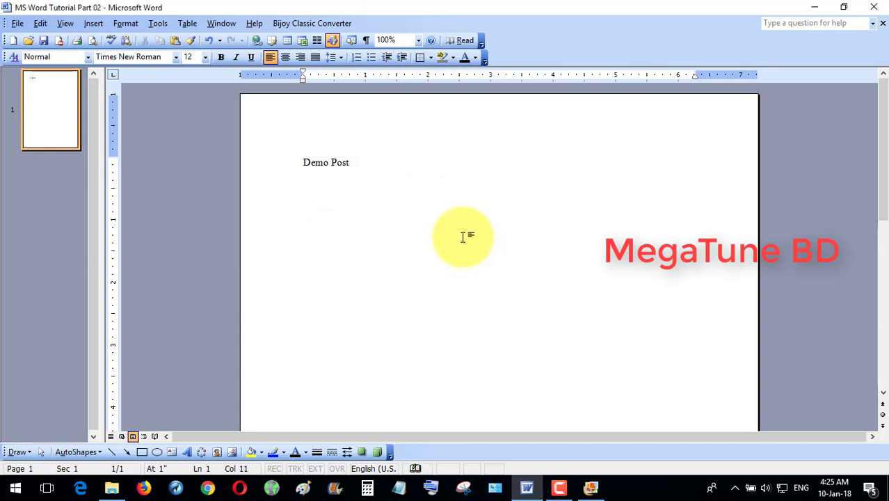
text(02)
click(882, 7)
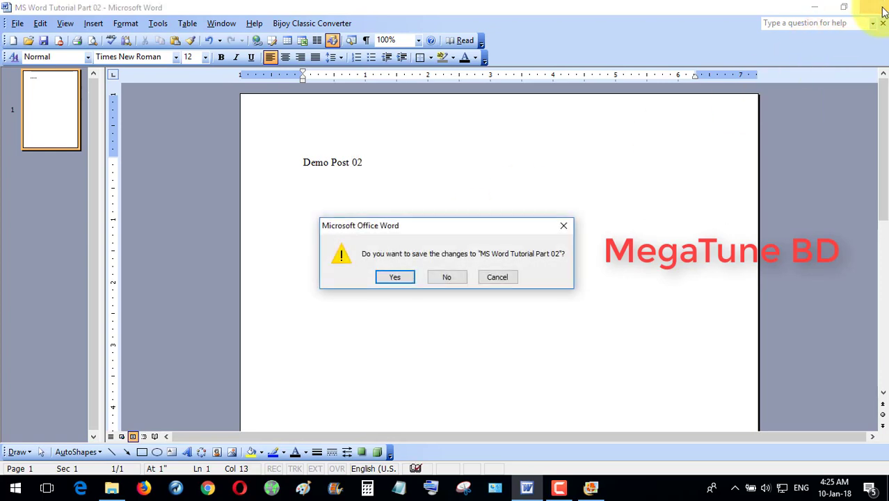
click(404, 275)
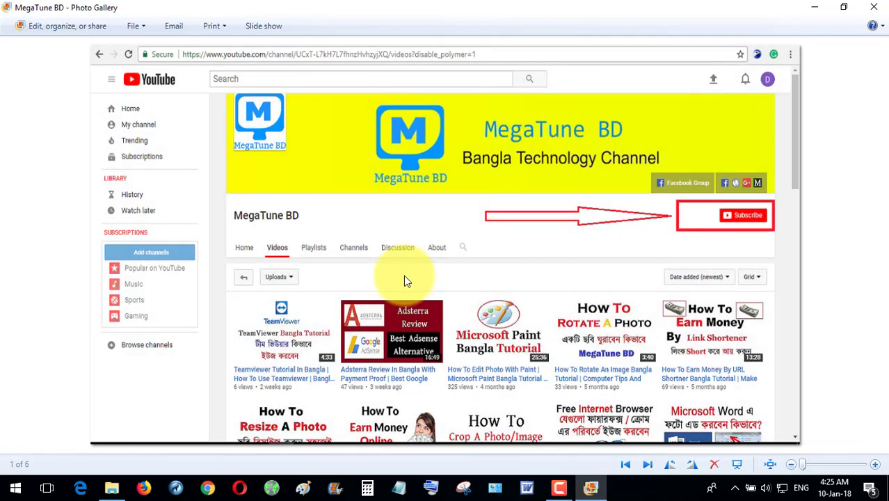